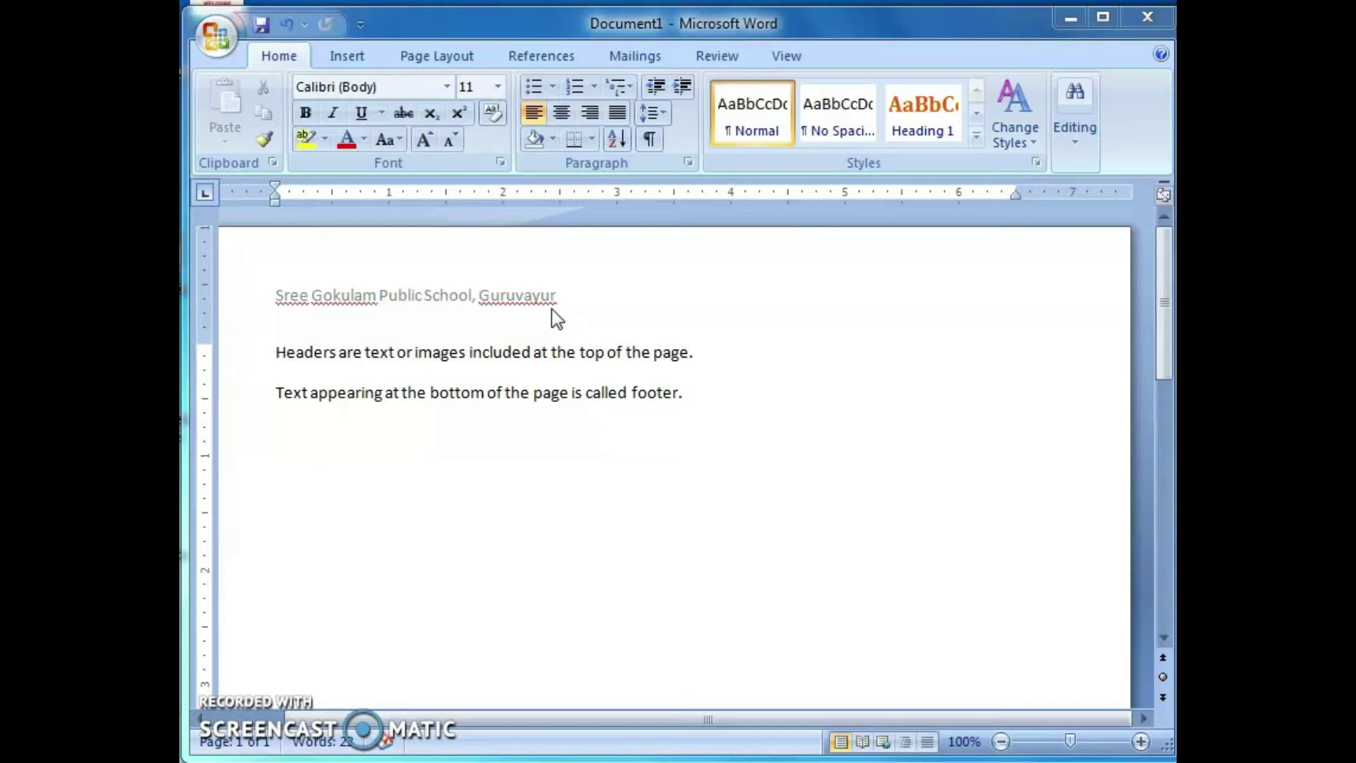
Look through the built-in header designs, and open the existing header for editing before returning to the body text.
click(353, 58)
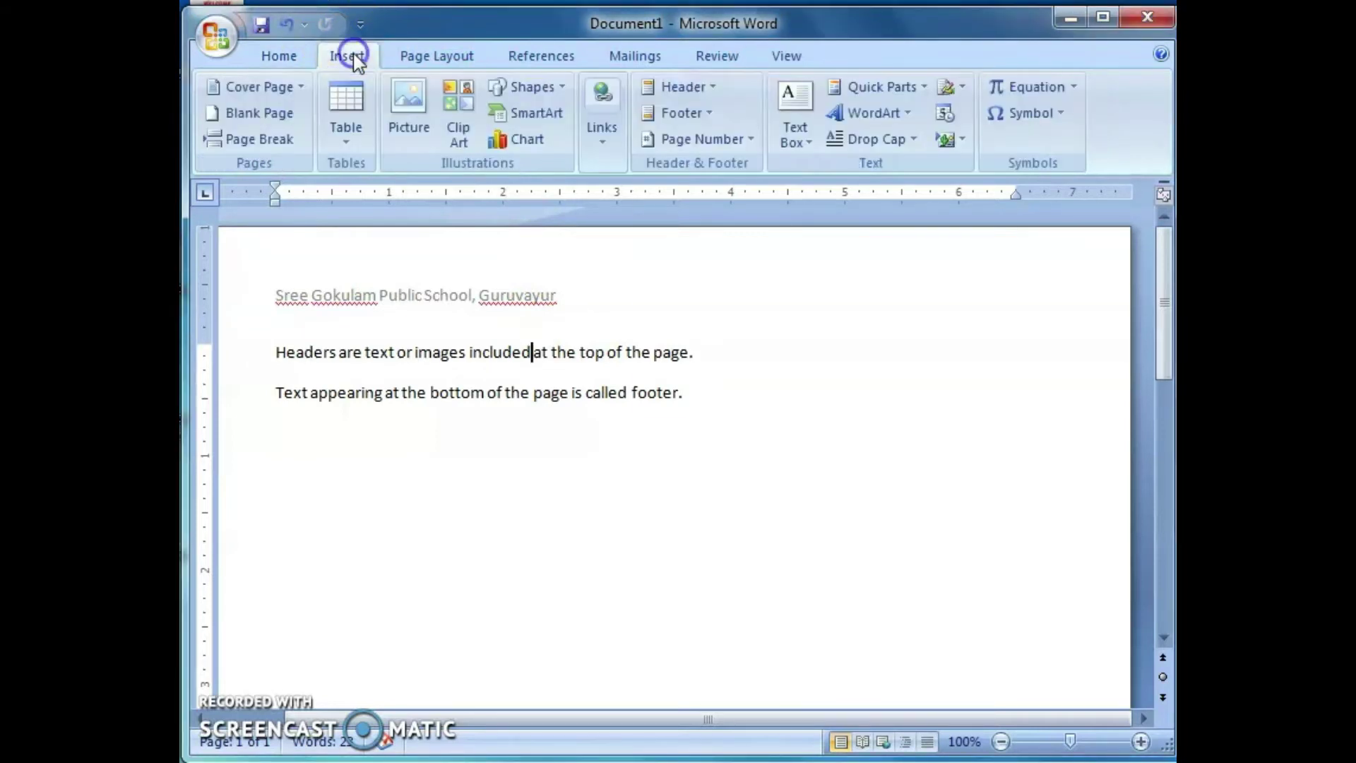
click(710, 101)
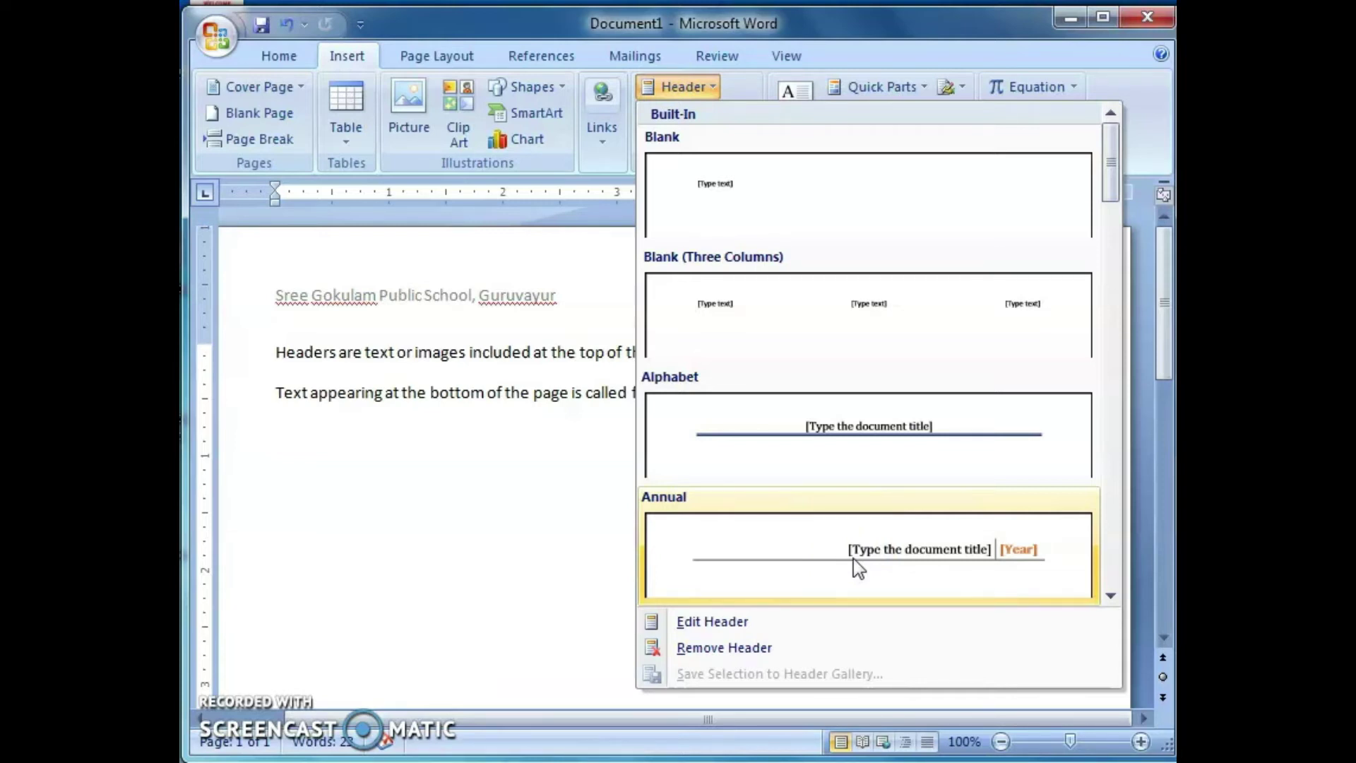
double_click(545, 324)
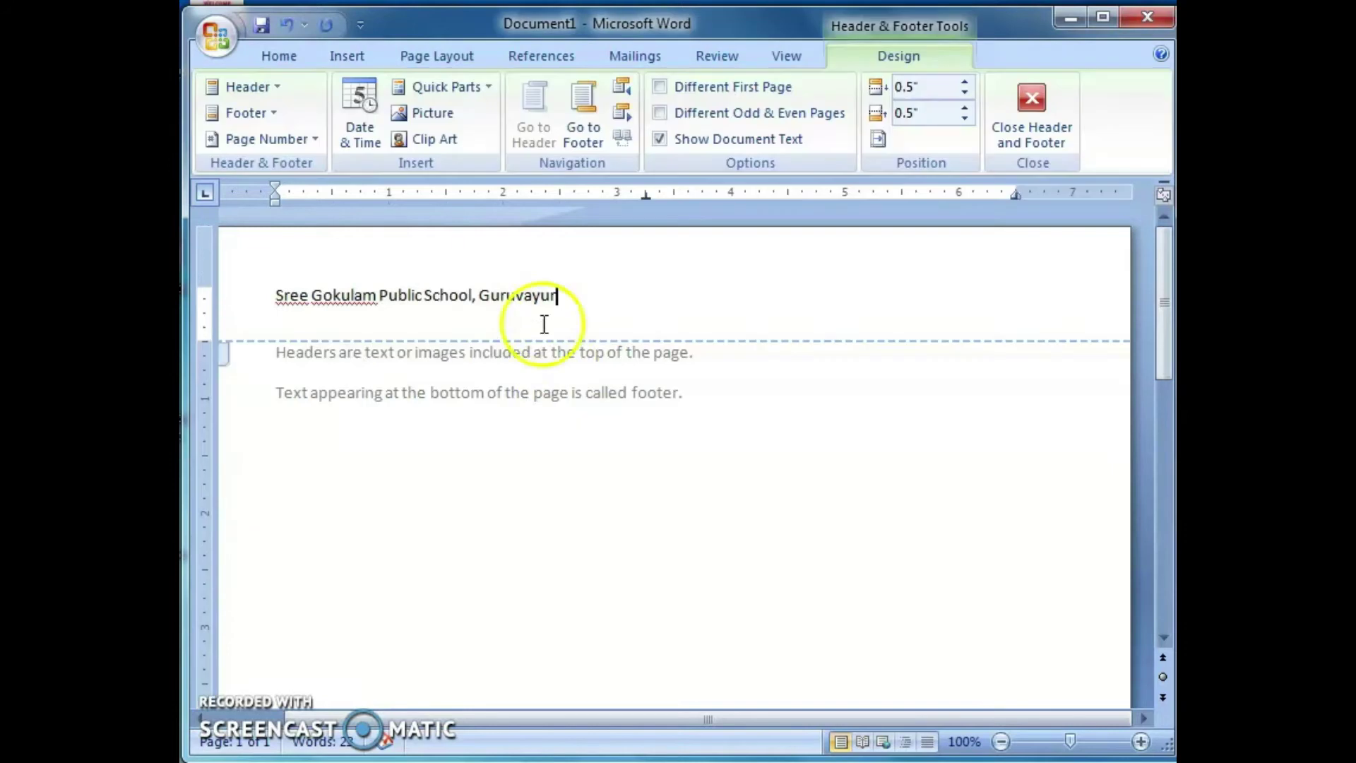
double_click(584, 414)
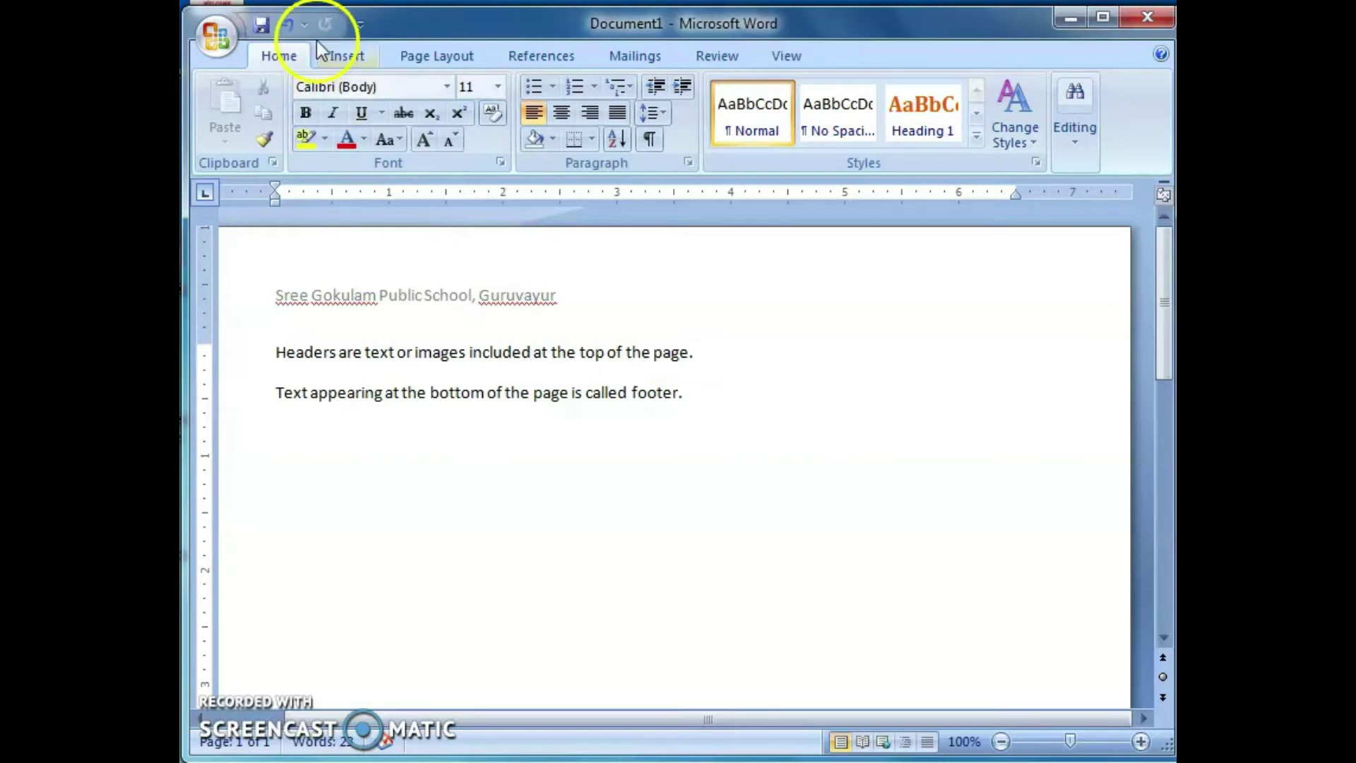
Set the page number format to lowercase Roman numerals (i, ii, iii, ...).
click(346, 55)
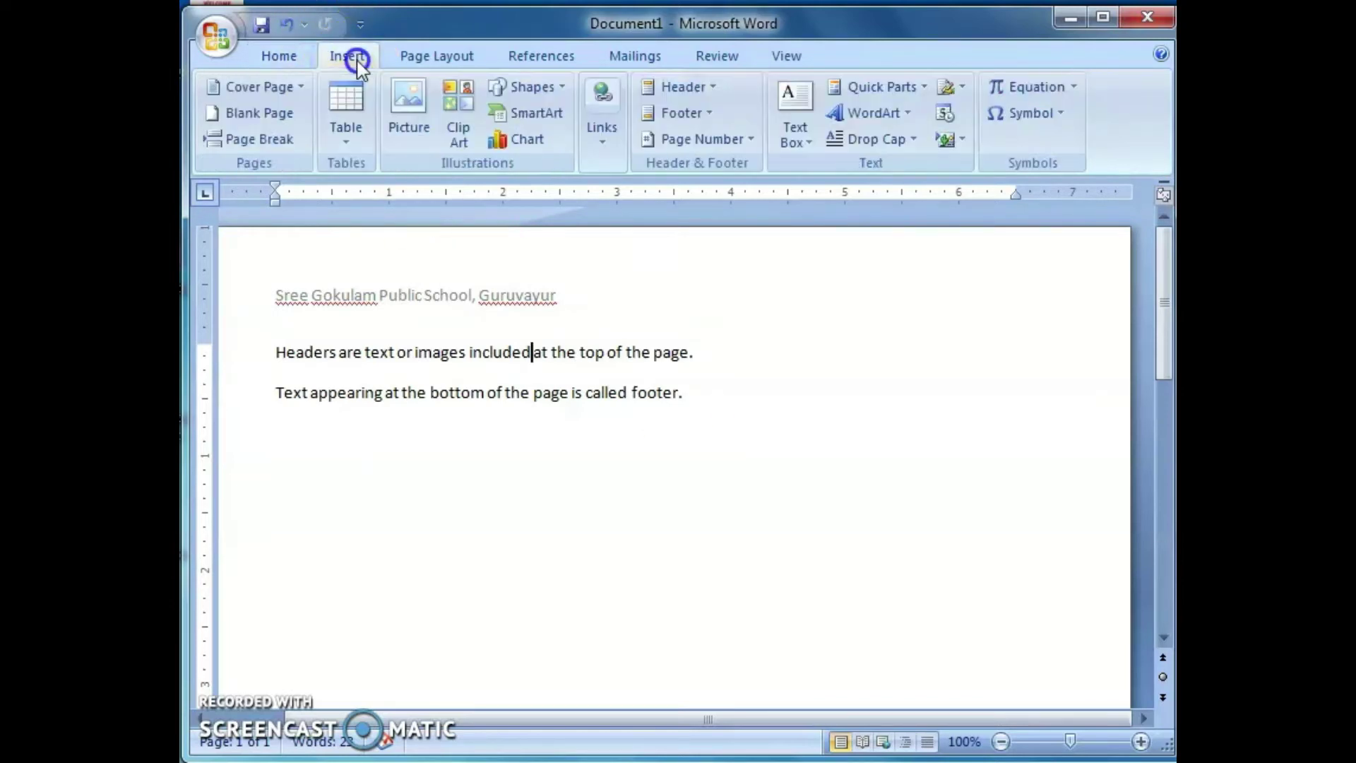
click(739, 143)
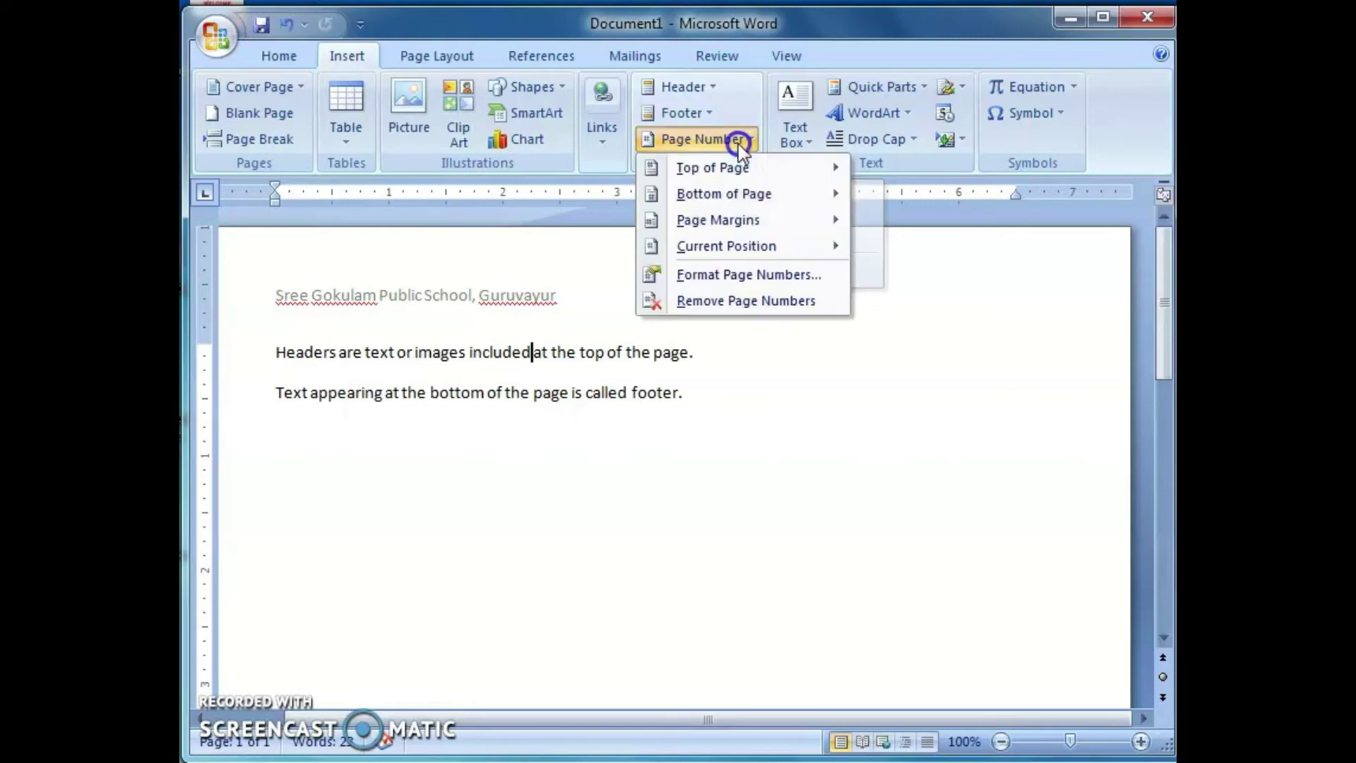
click(761, 275)
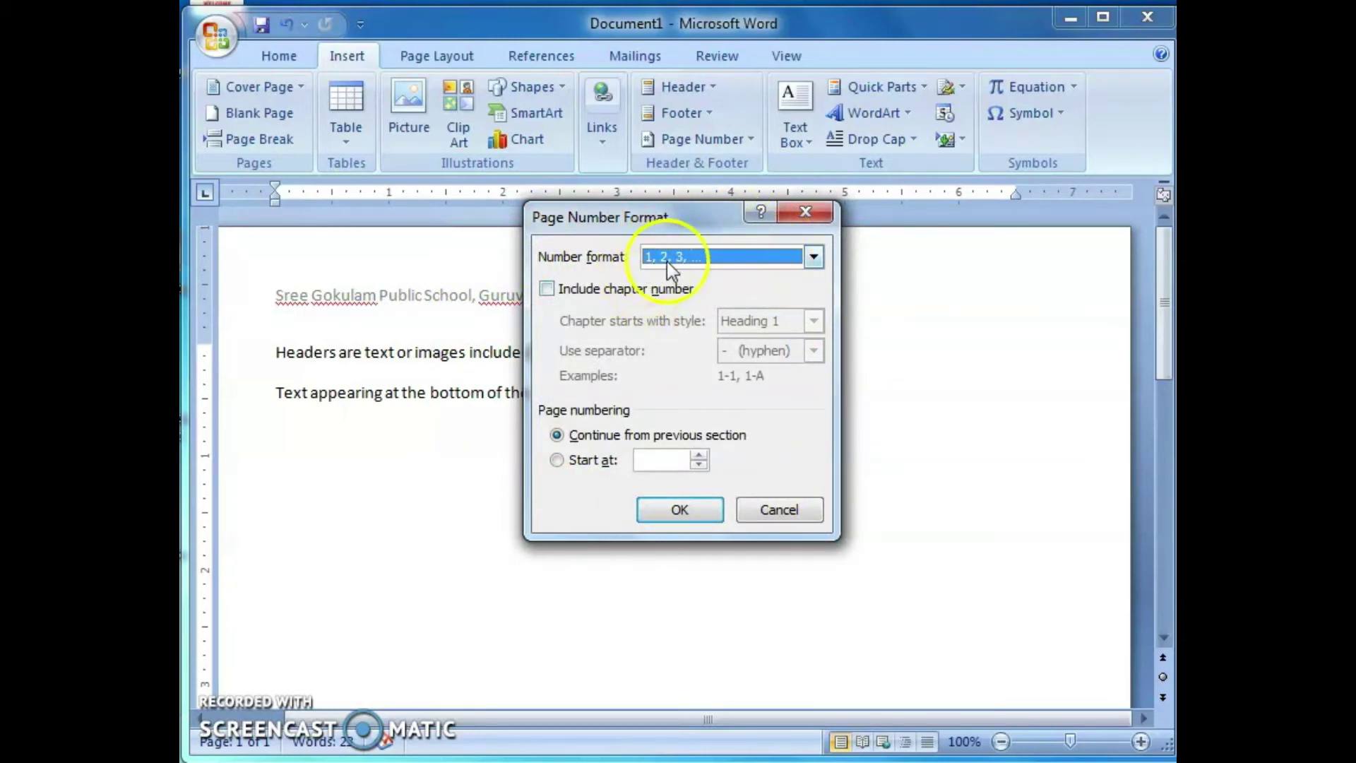
click(817, 258)
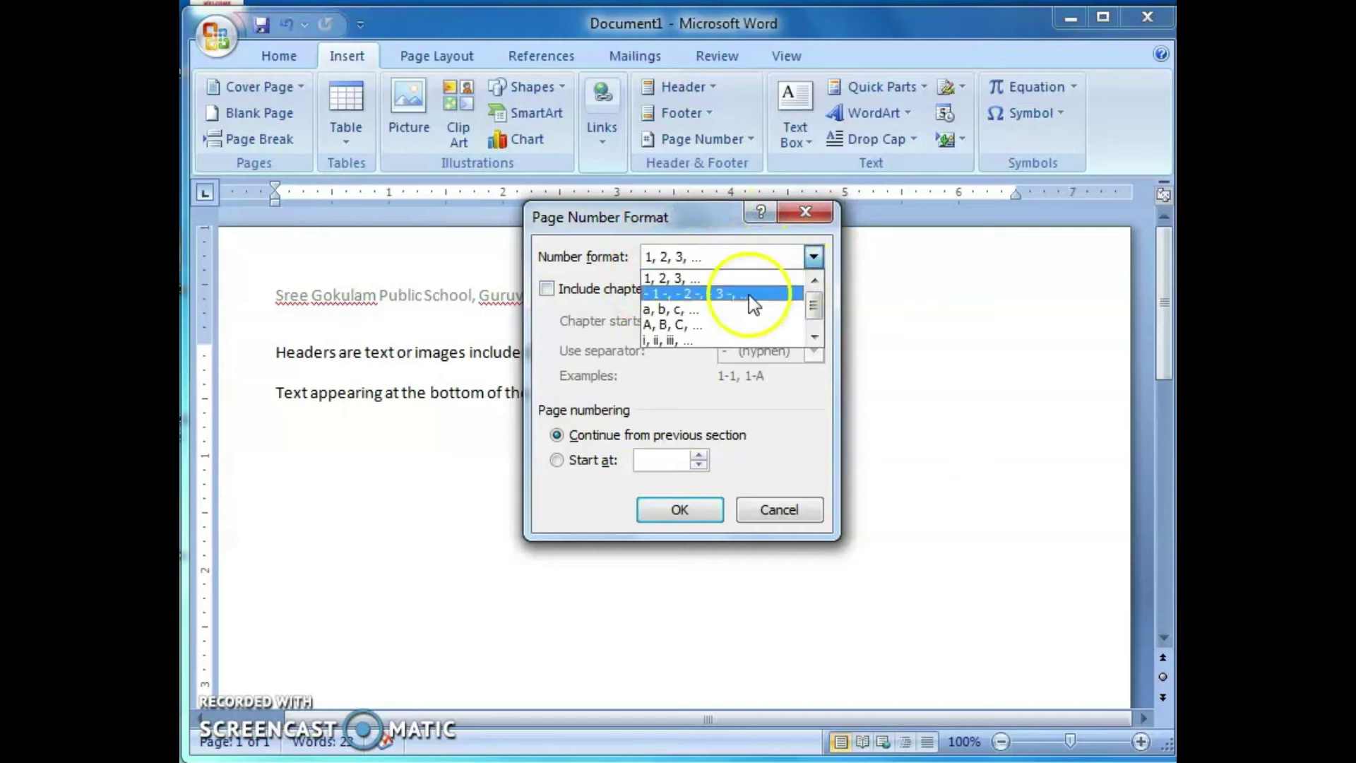
click(689, 340)
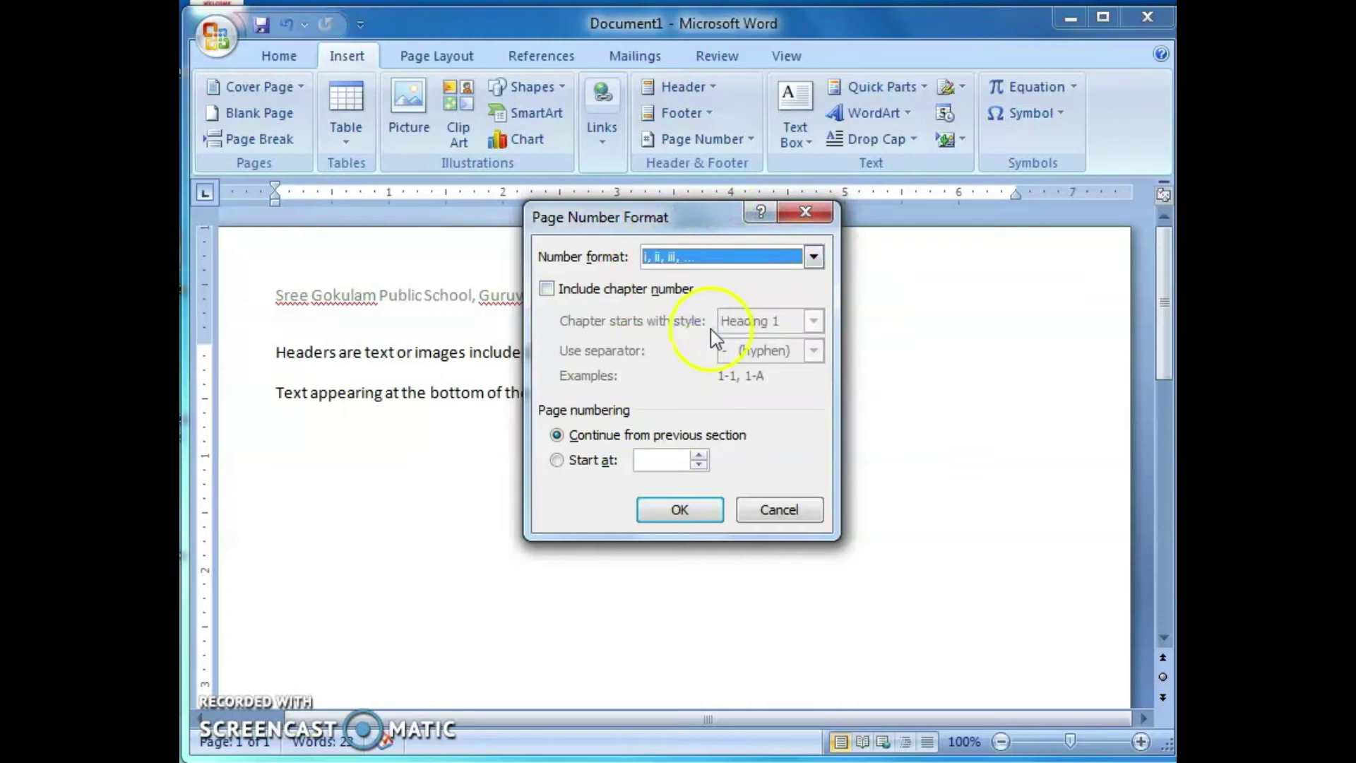
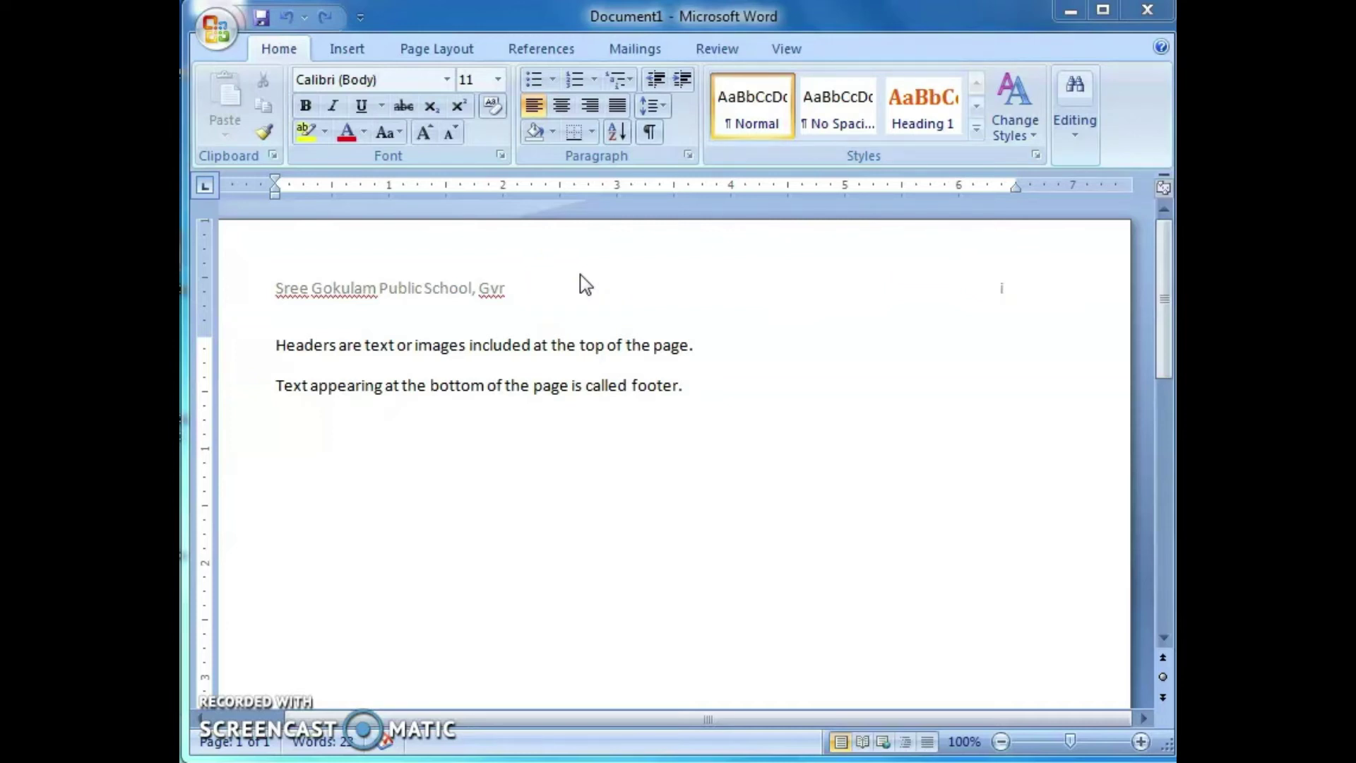
Insert the date in the 5-Nov-20 format at the start of the header, before the school name.
double_click(616, 271)
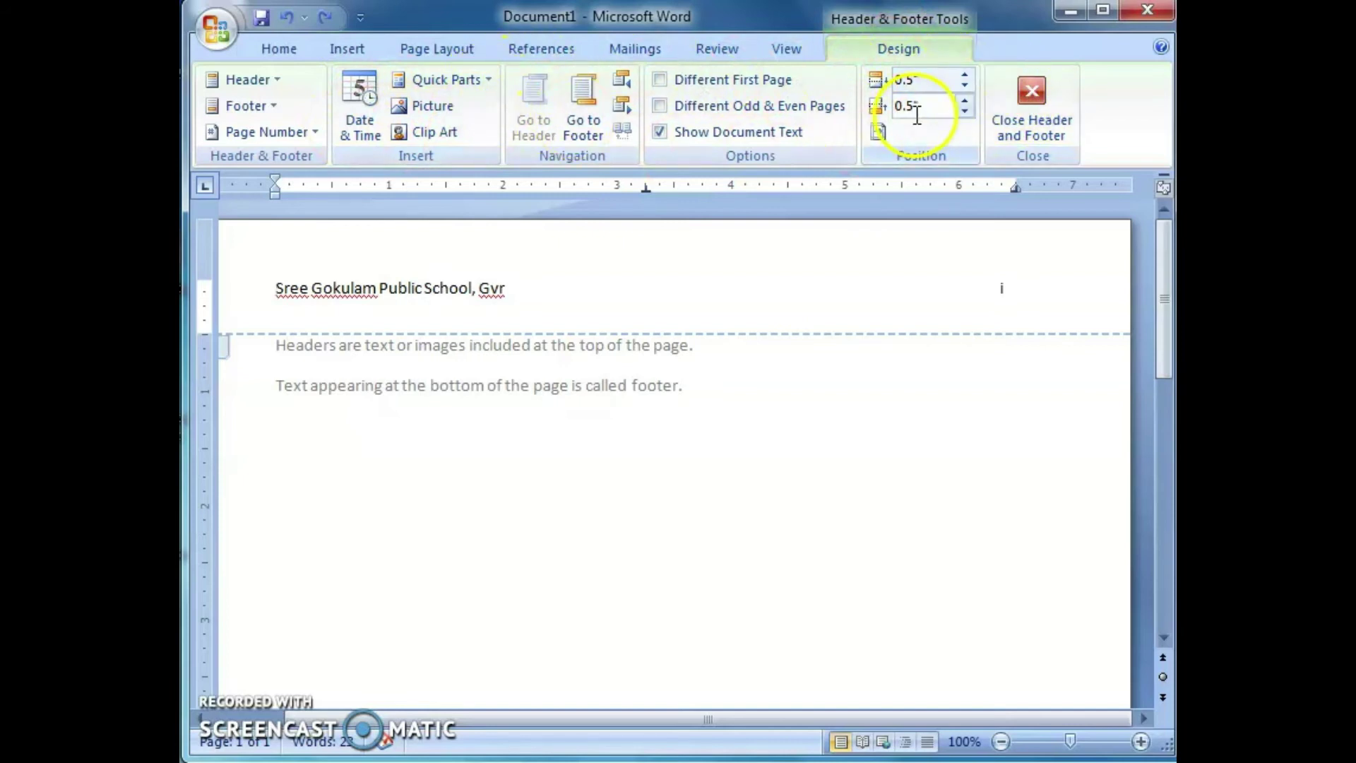
click(369, 125)
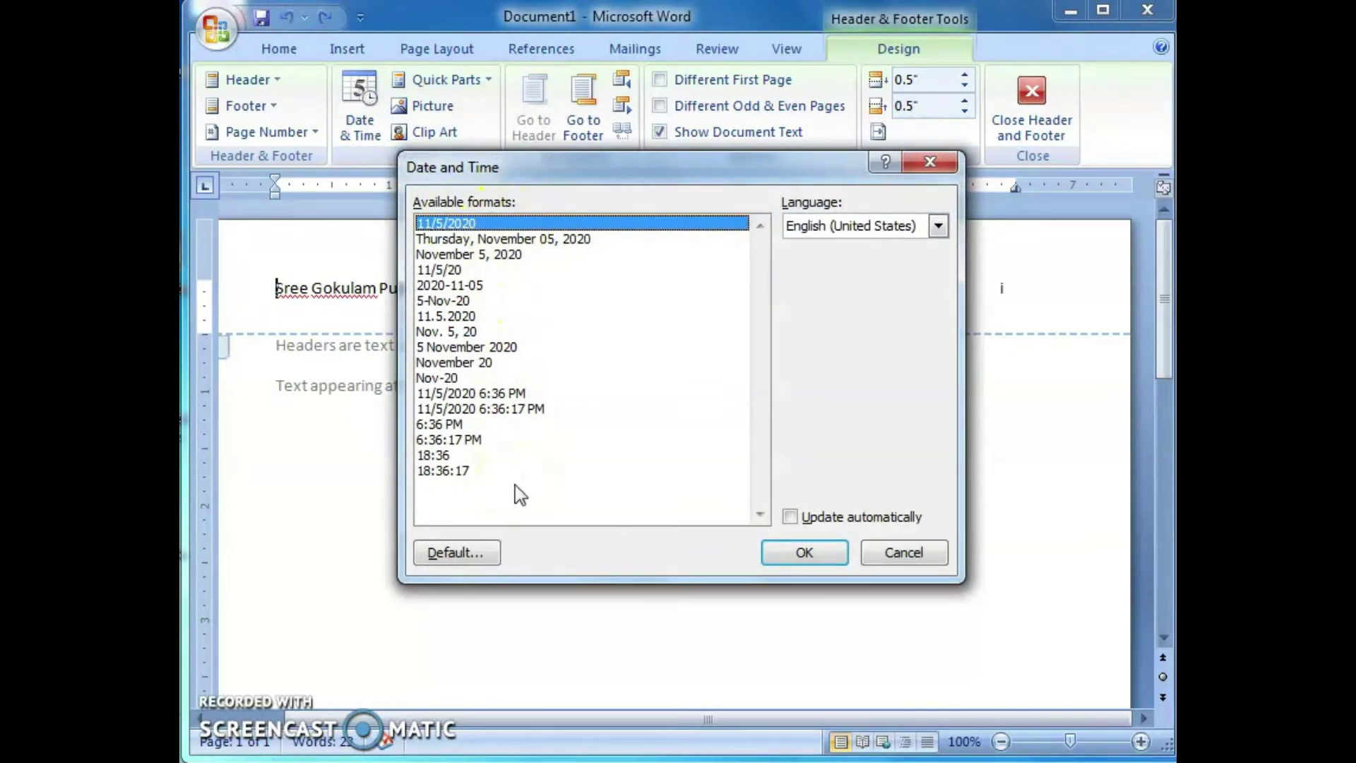
click(457, 300)
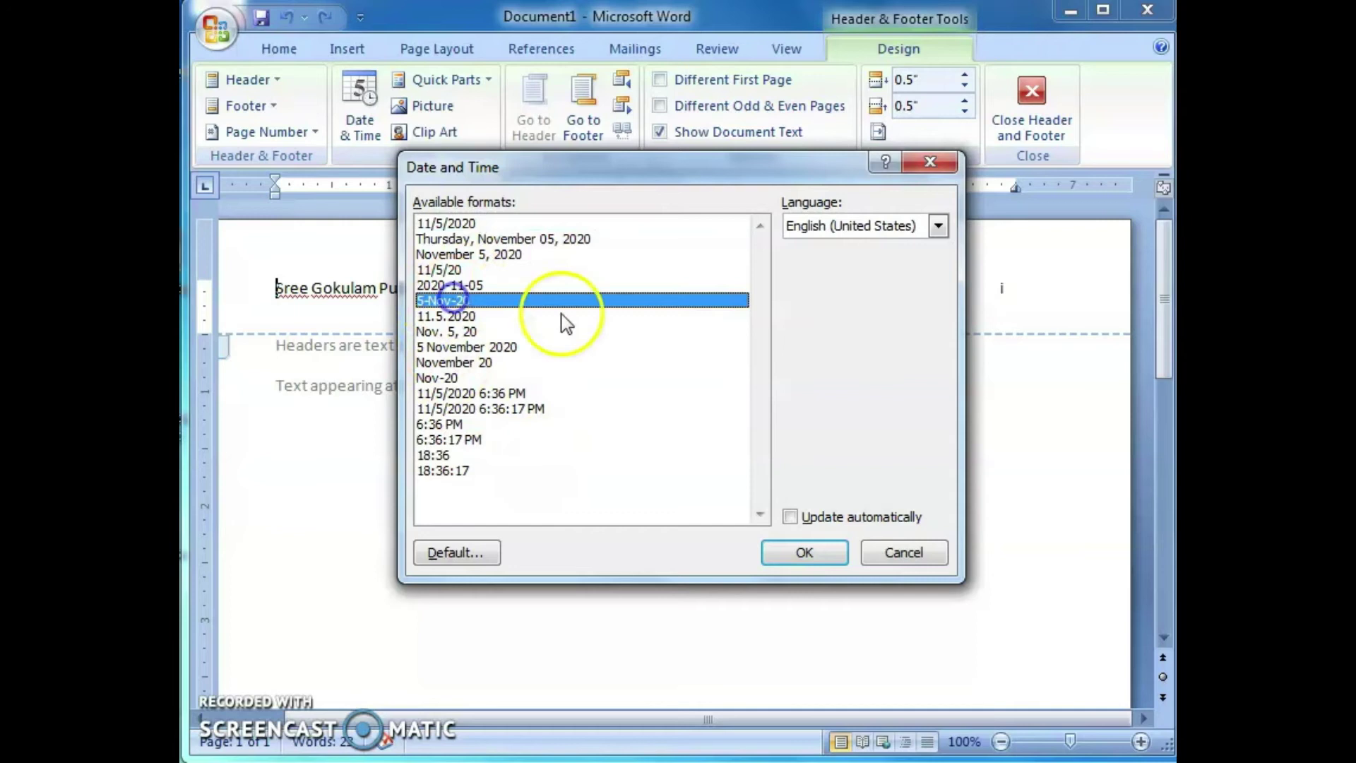
click(805, 552)
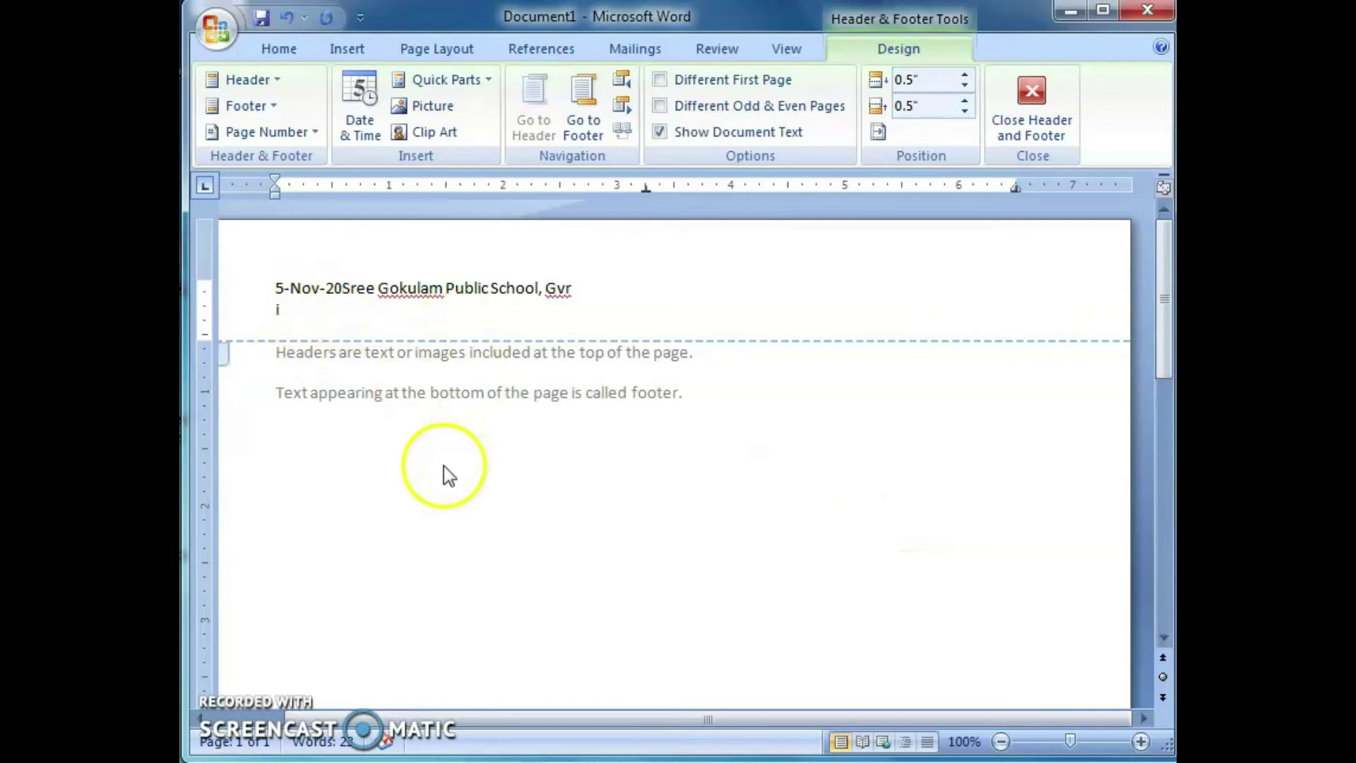
Space out the date, school name and page number on a single header line, and close the header.
click(748, 291)
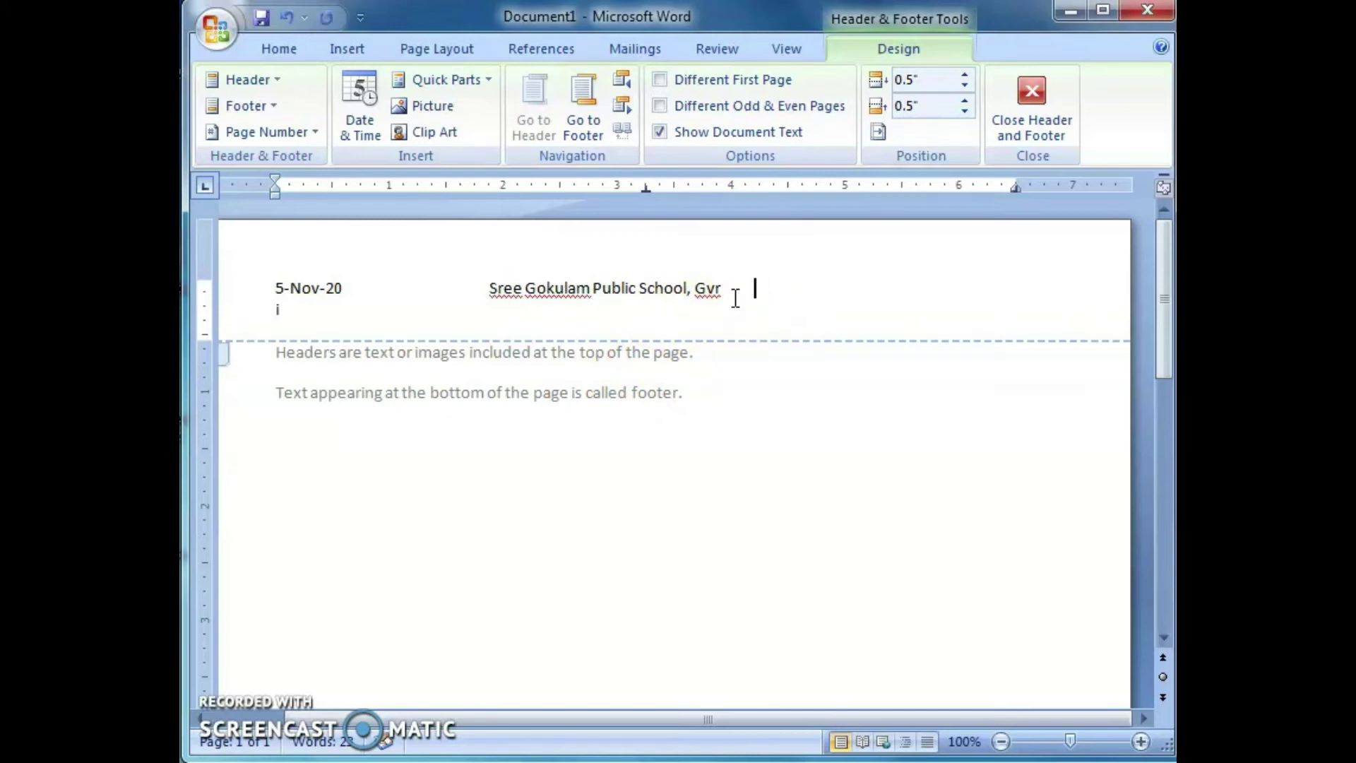
key(Delete)
key(Delete)
key(Delete)
key(Delete)
key(Delete)
key(Delete)
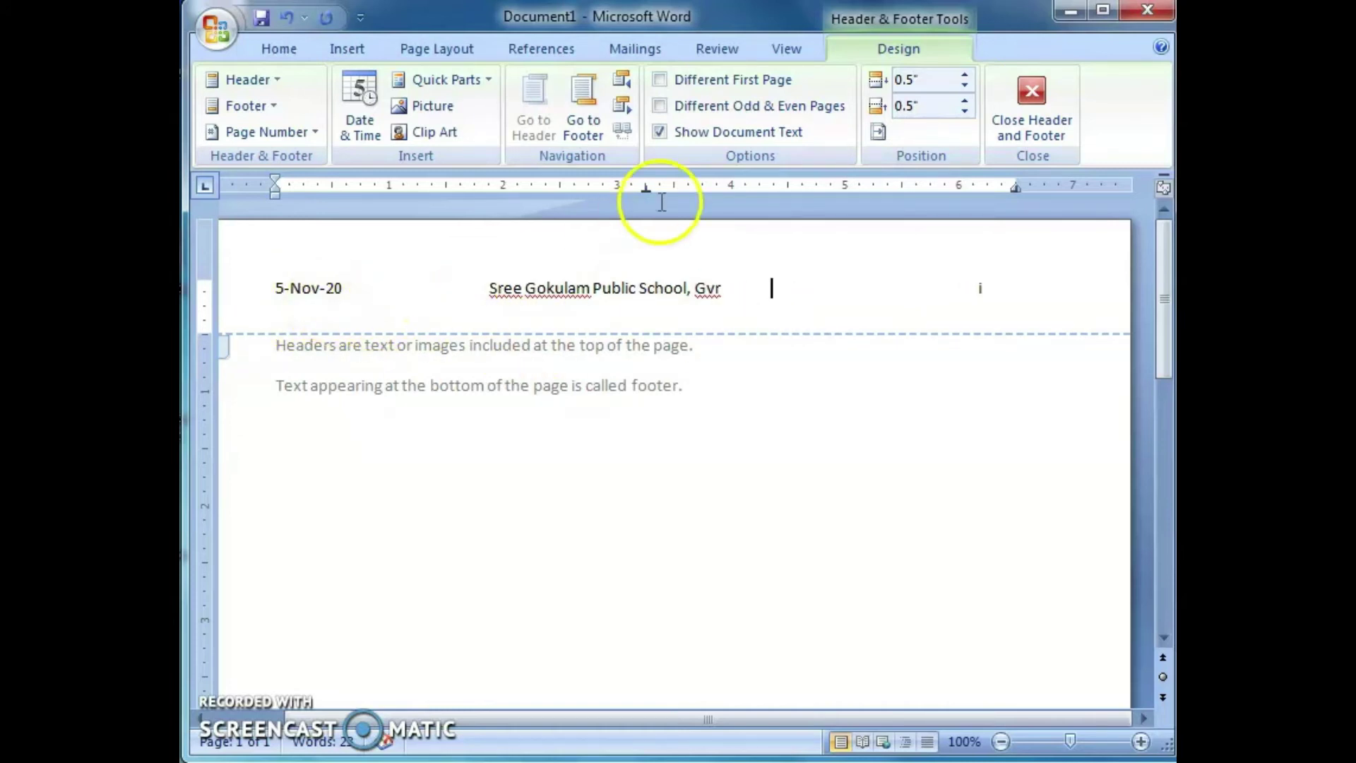
click(1057, 113)
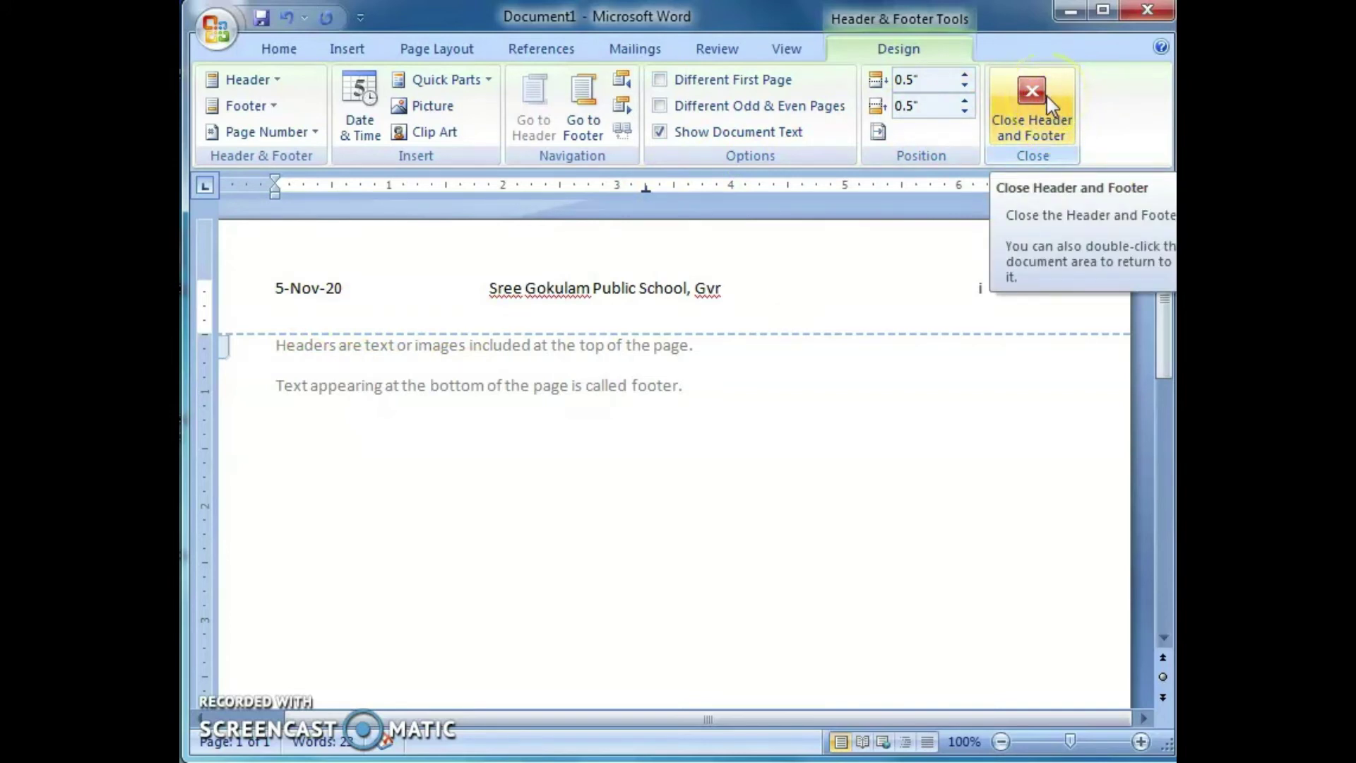
click(1050, 106)
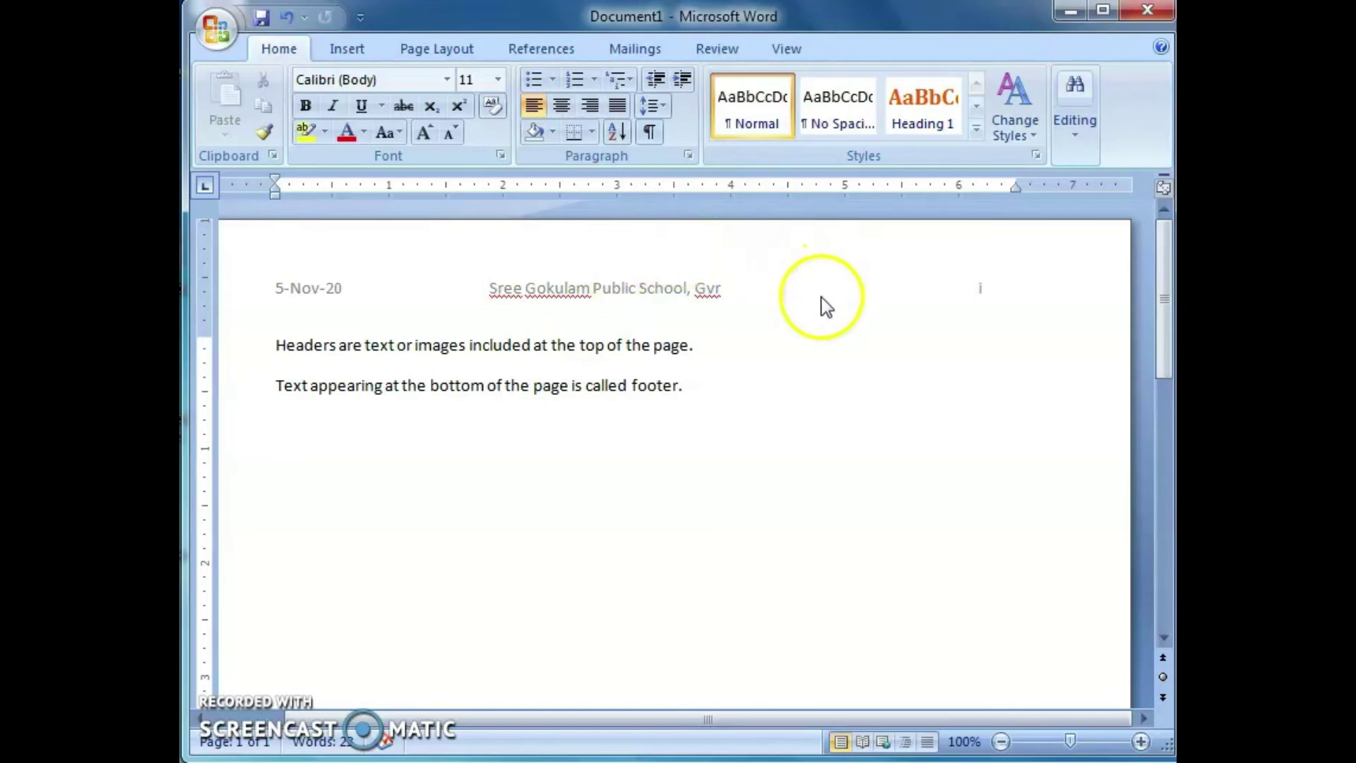
Insert the yellow house drawing from the Pictures library at the start of the header, before the date, and close the header.
double_click(791, 266)
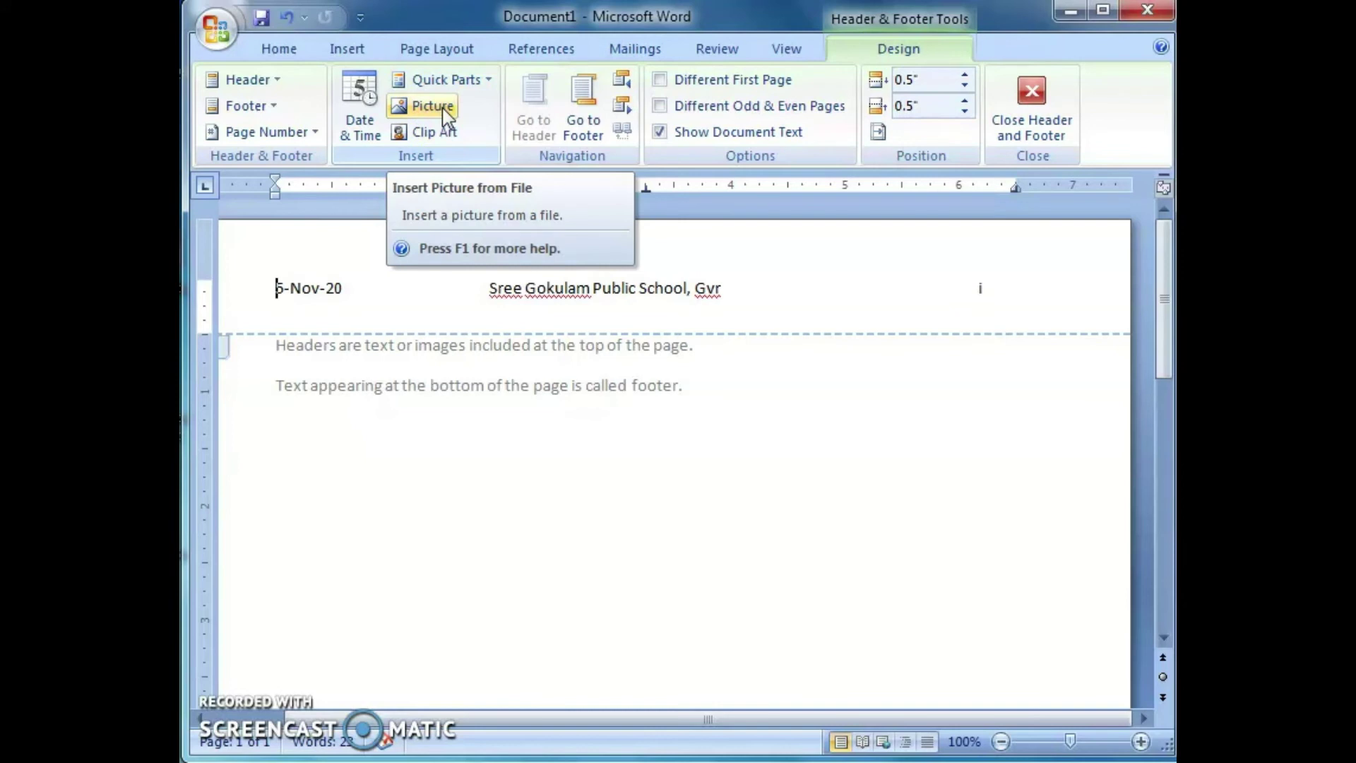
click(418, 164)
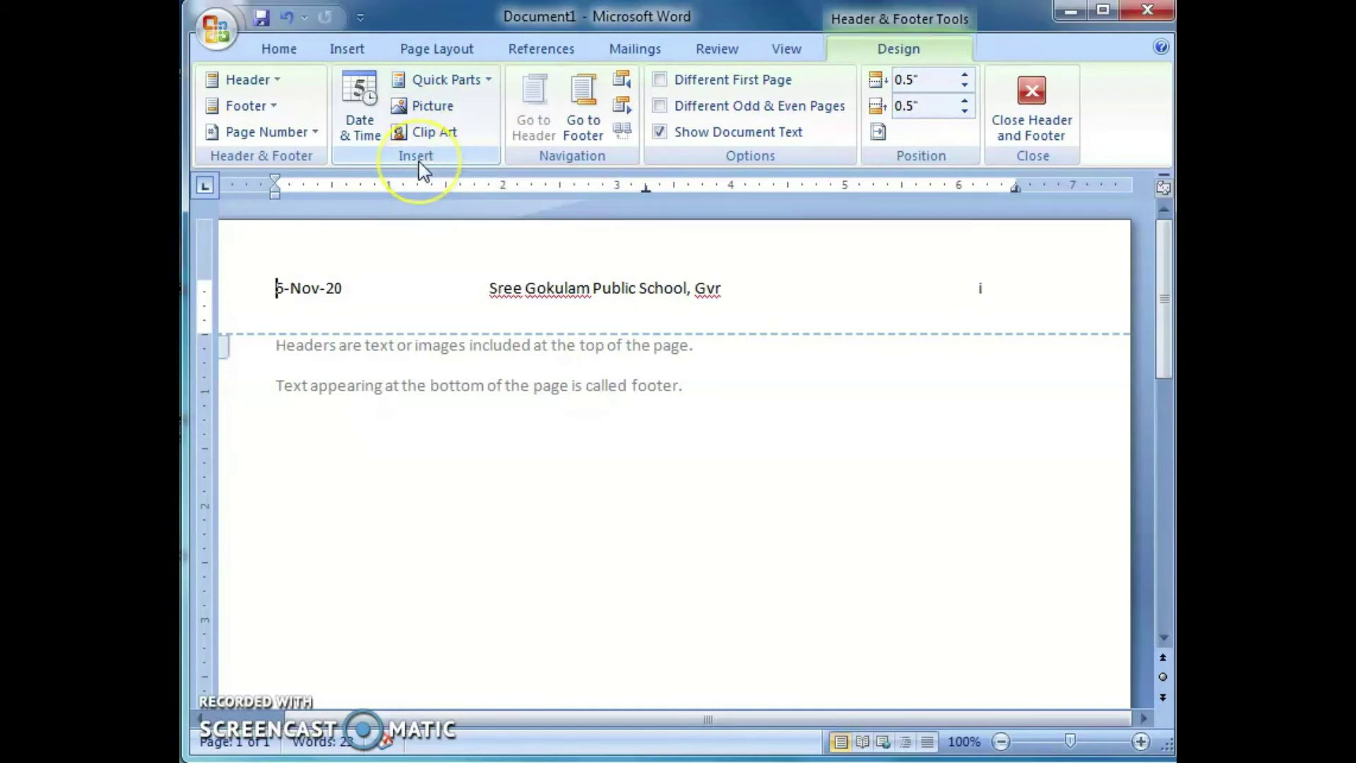
click(902, 51)
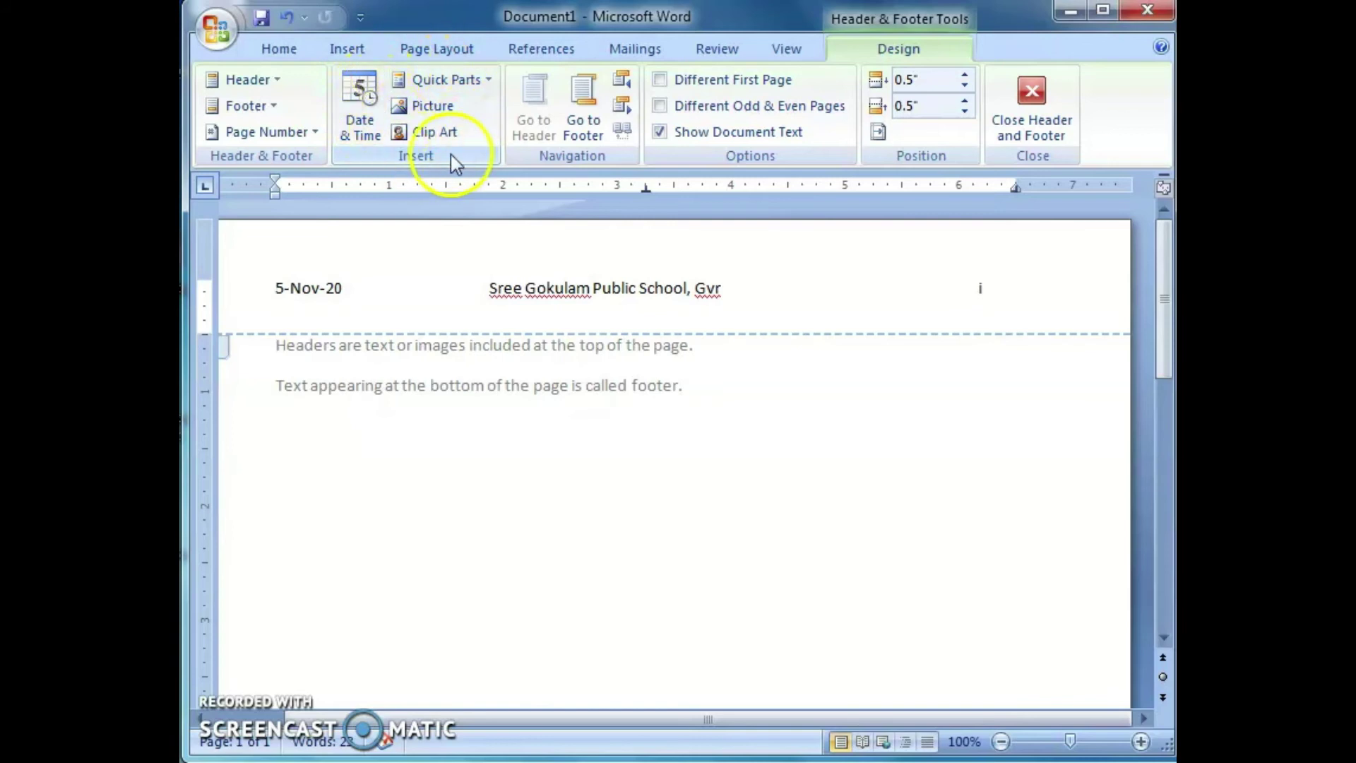
click(445, 107)
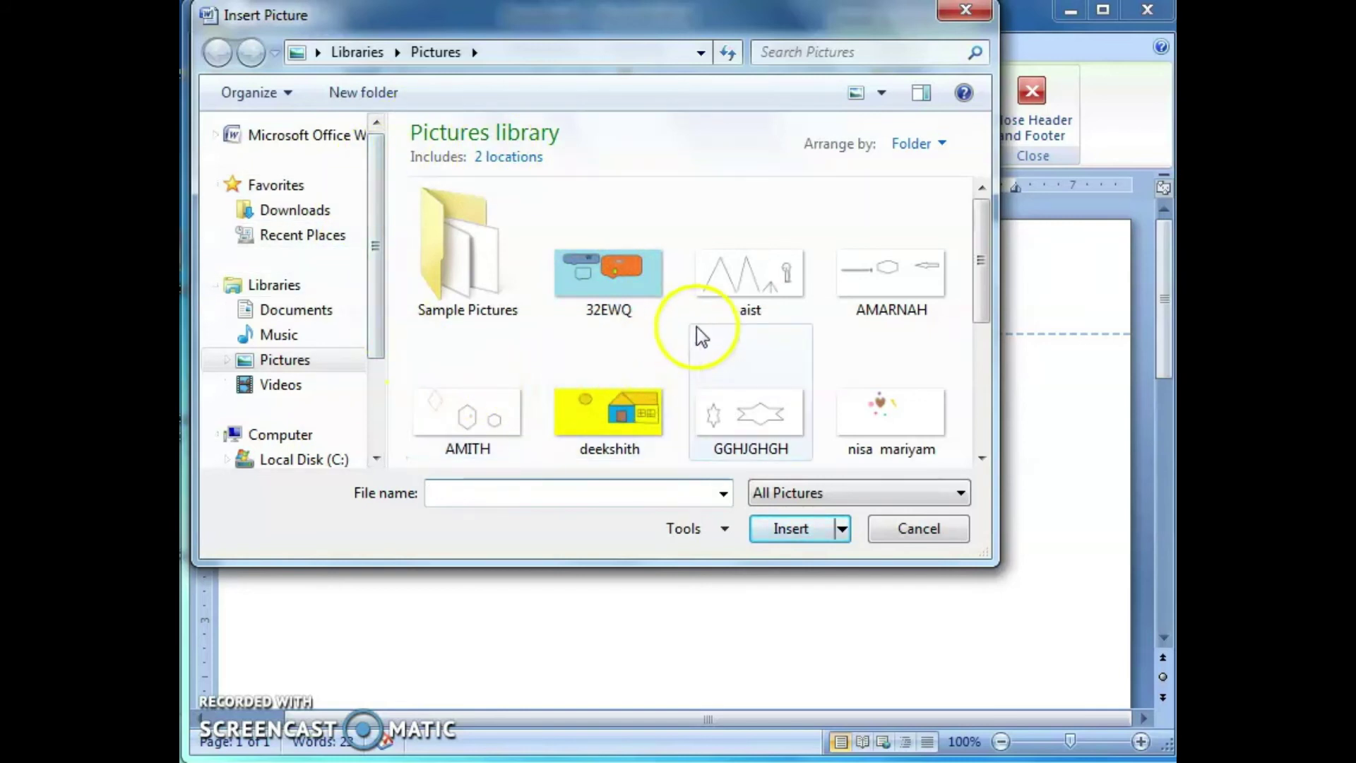
click(613, 411)
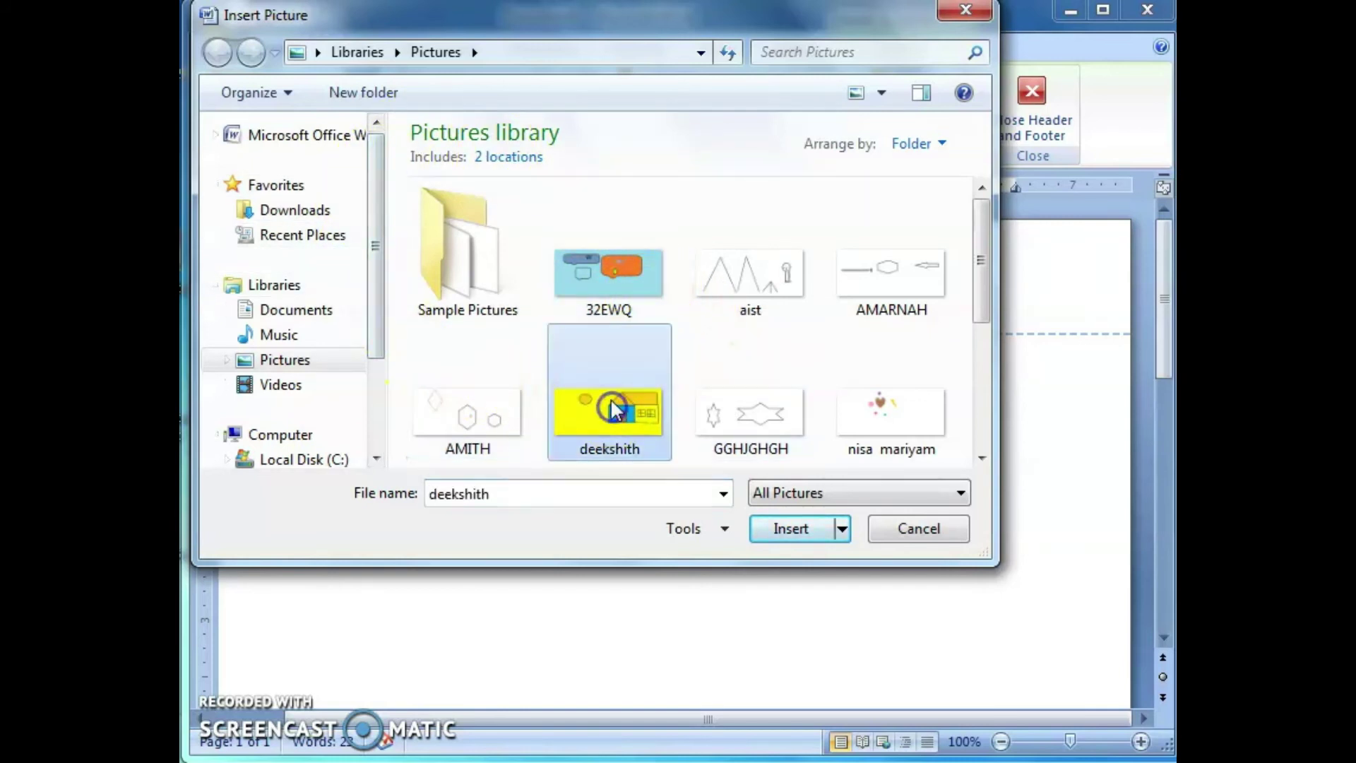
click(784, 530)
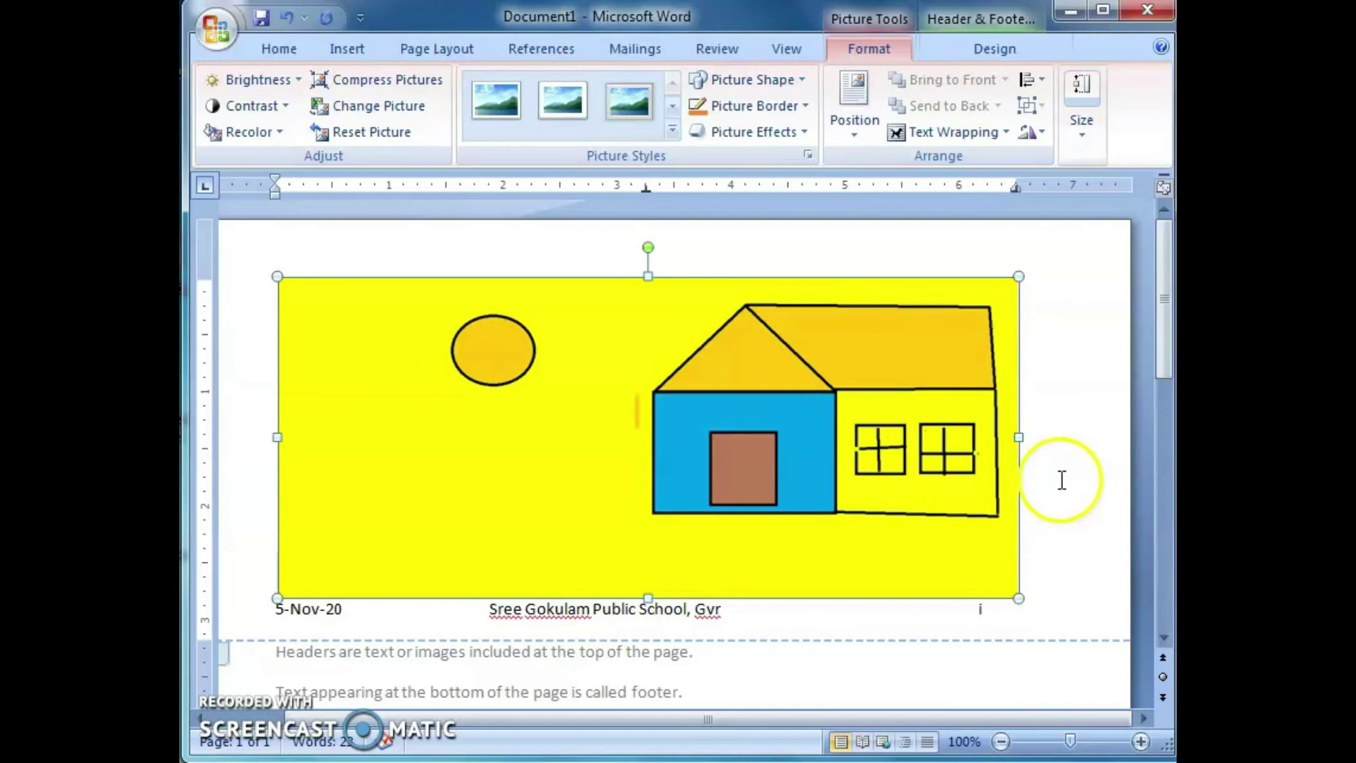
click(1066, 458)
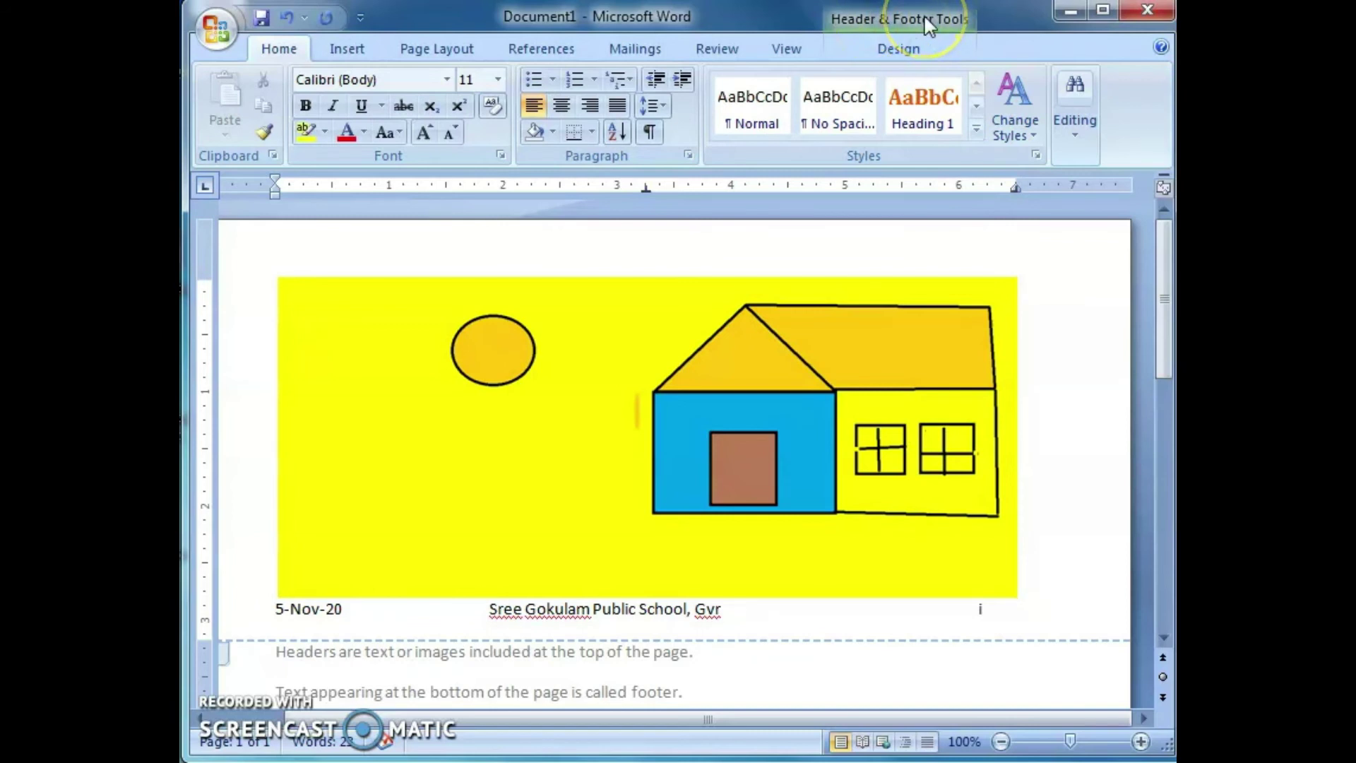
click(928, 26)
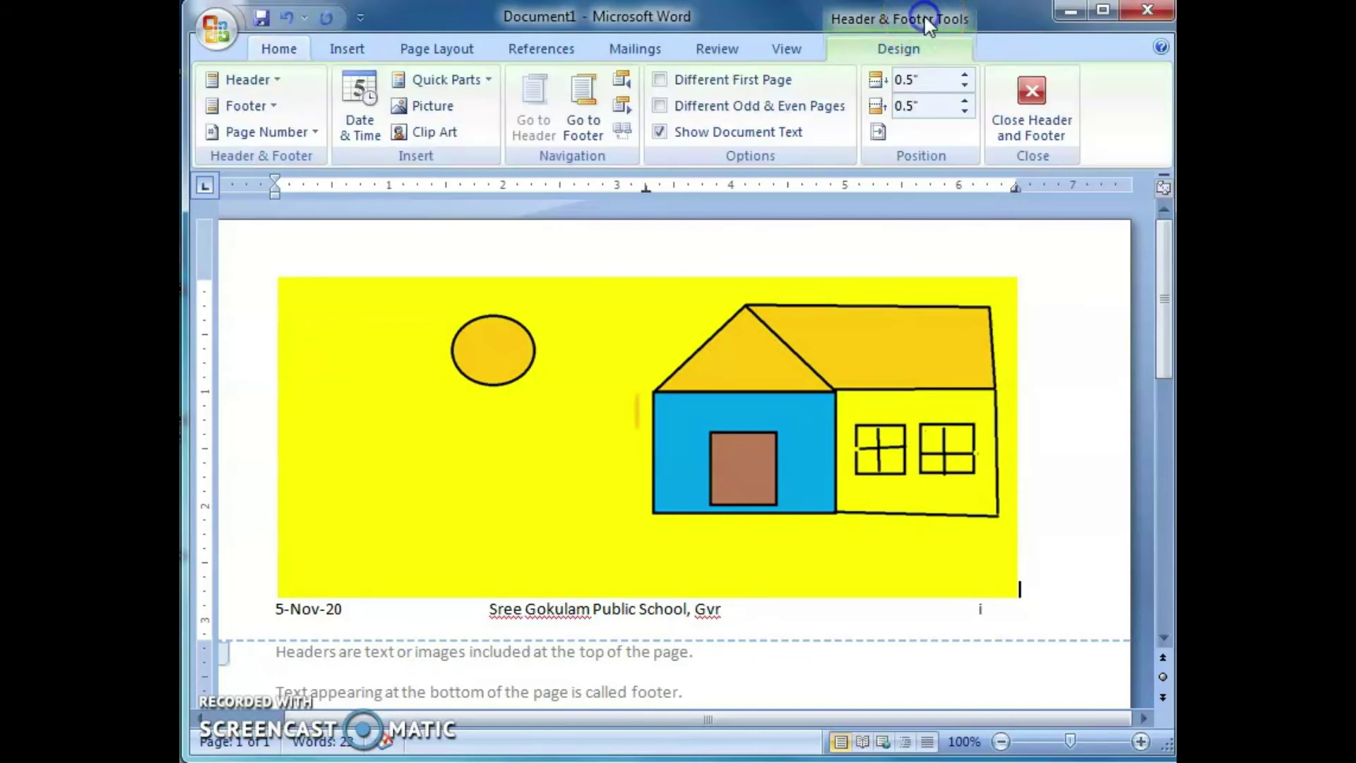
click(1036, 94)
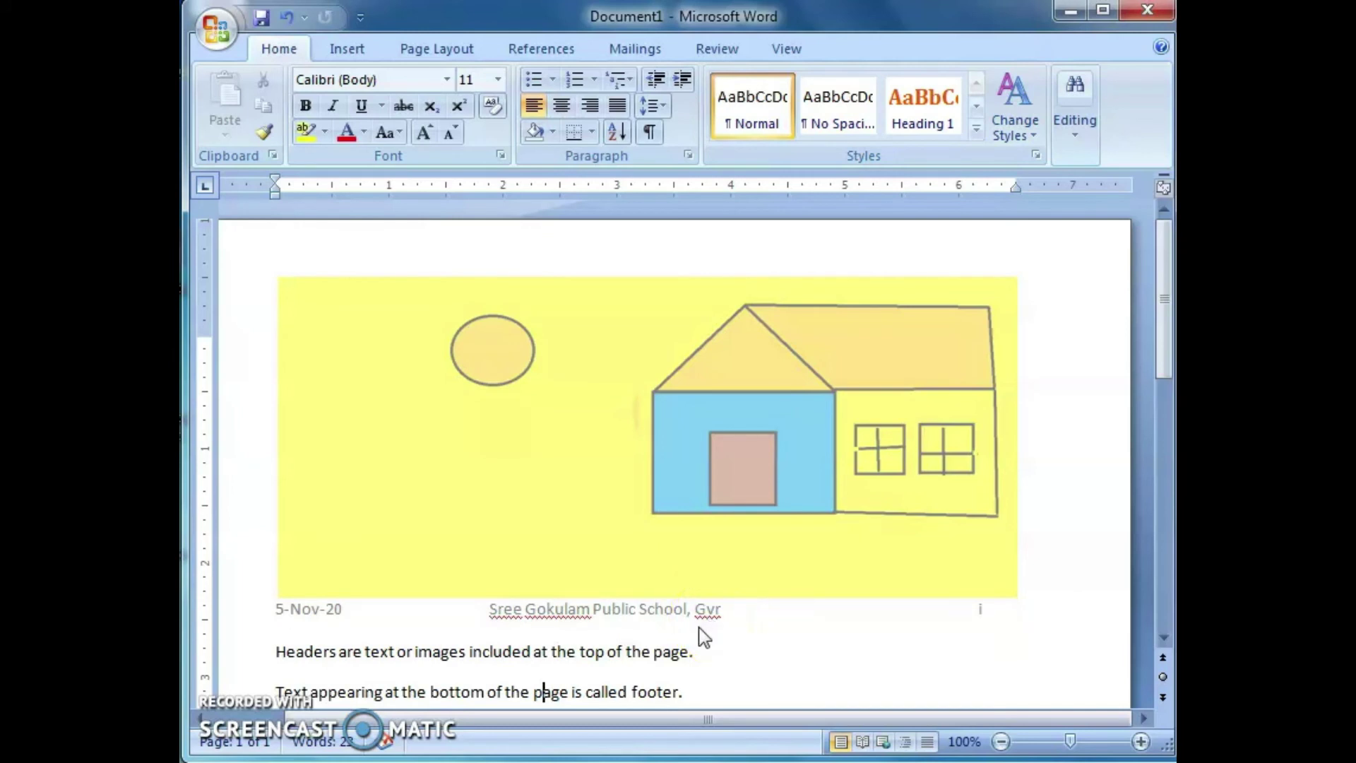
Examine the page from the header picture down to the footer area at its bottom edge.
click(746, 580)
scroll(746, 580, down, 4)
scroll(746, 579, down, 14)
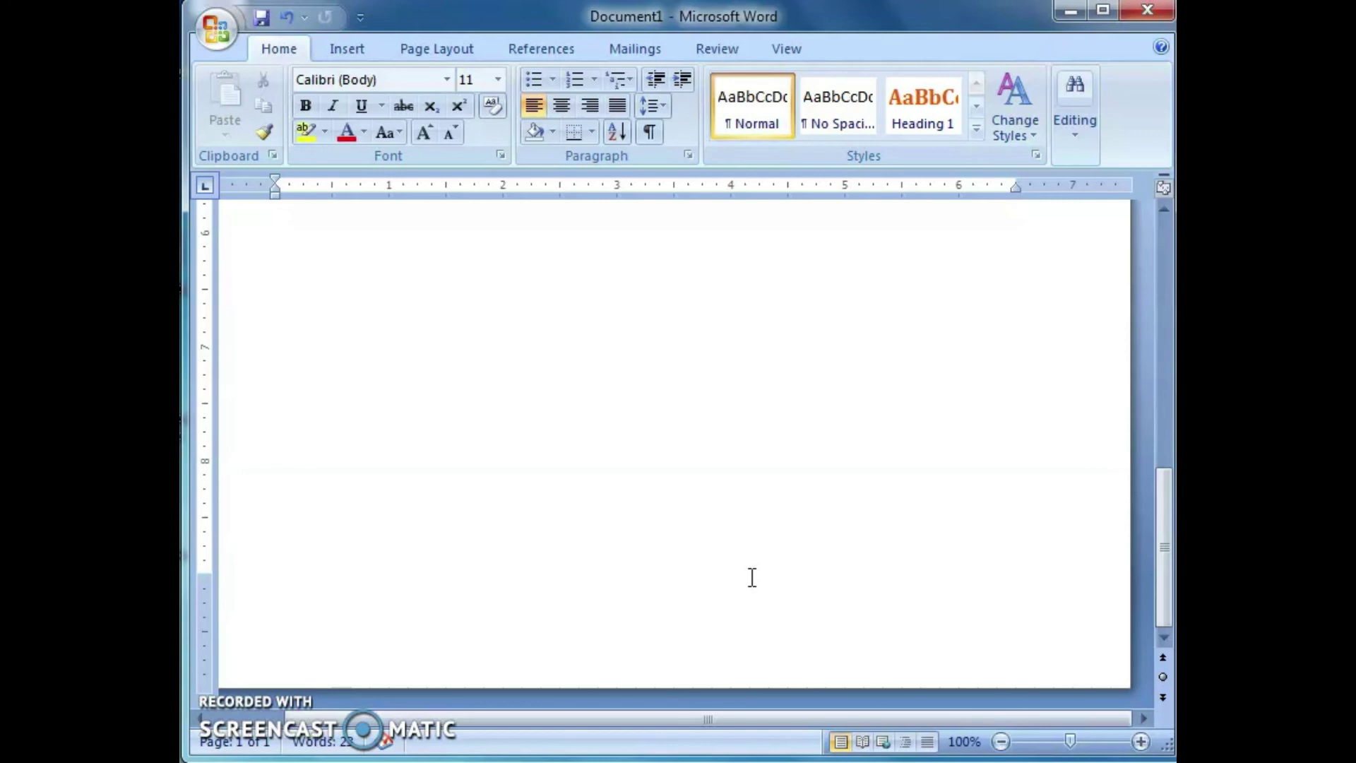
scroll(753, 577, up, 10)
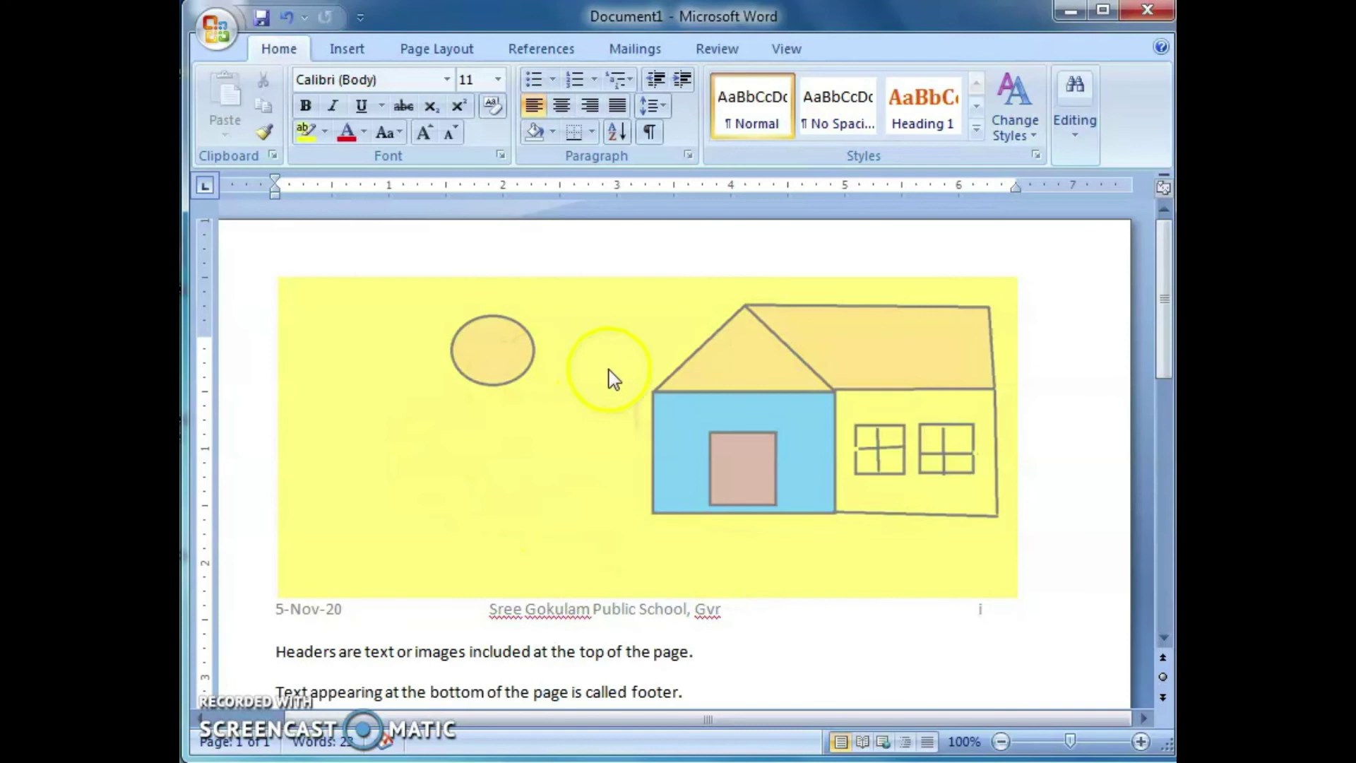
scroll(811, 431, down, 5)
scroll(812, 431, down, 12)
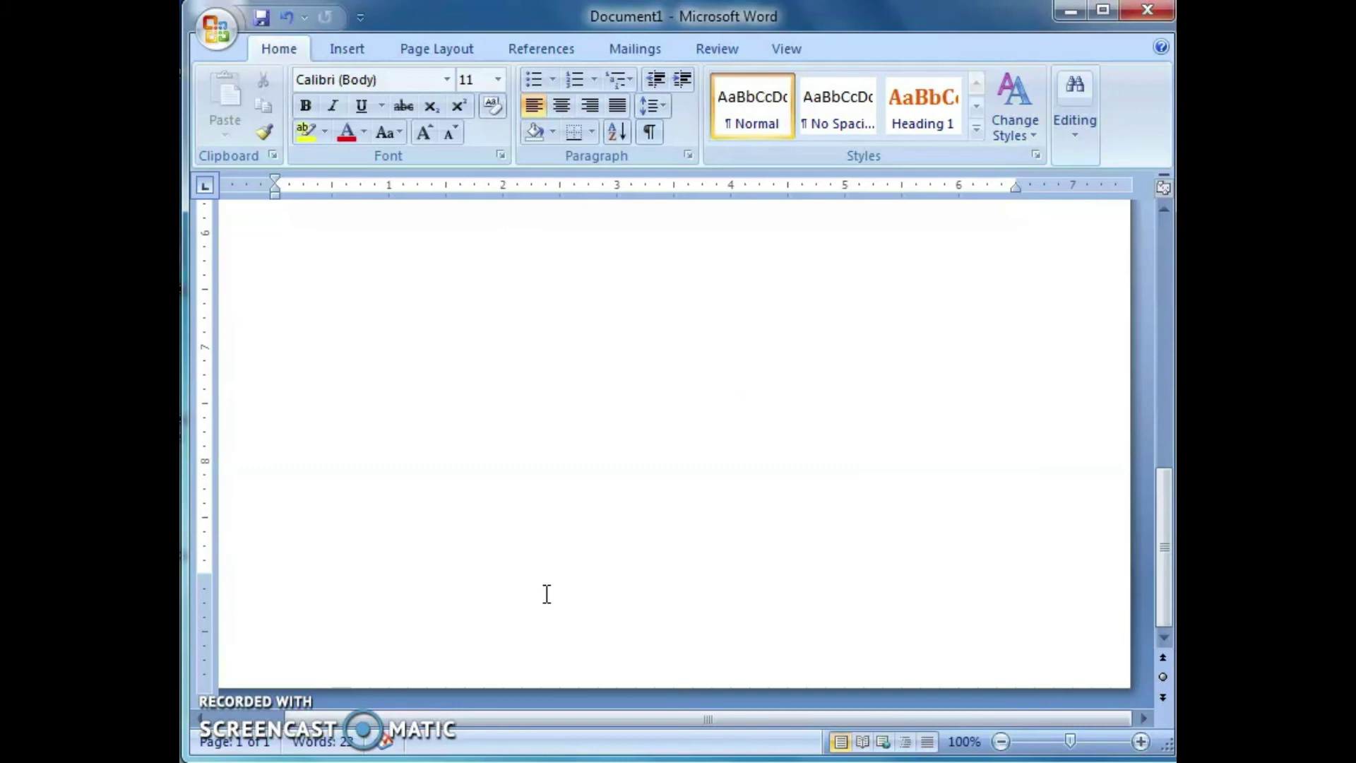
mouse_move(411, 619)
mouse_down()
mouse_move(384, 633)
mouse_move(648, 587)
mouse_move(633, 590)
mouse_up()
Insert a footer with the built-in Blank design, keeping its placeholder text, and return to the document body.
click(349, 49)
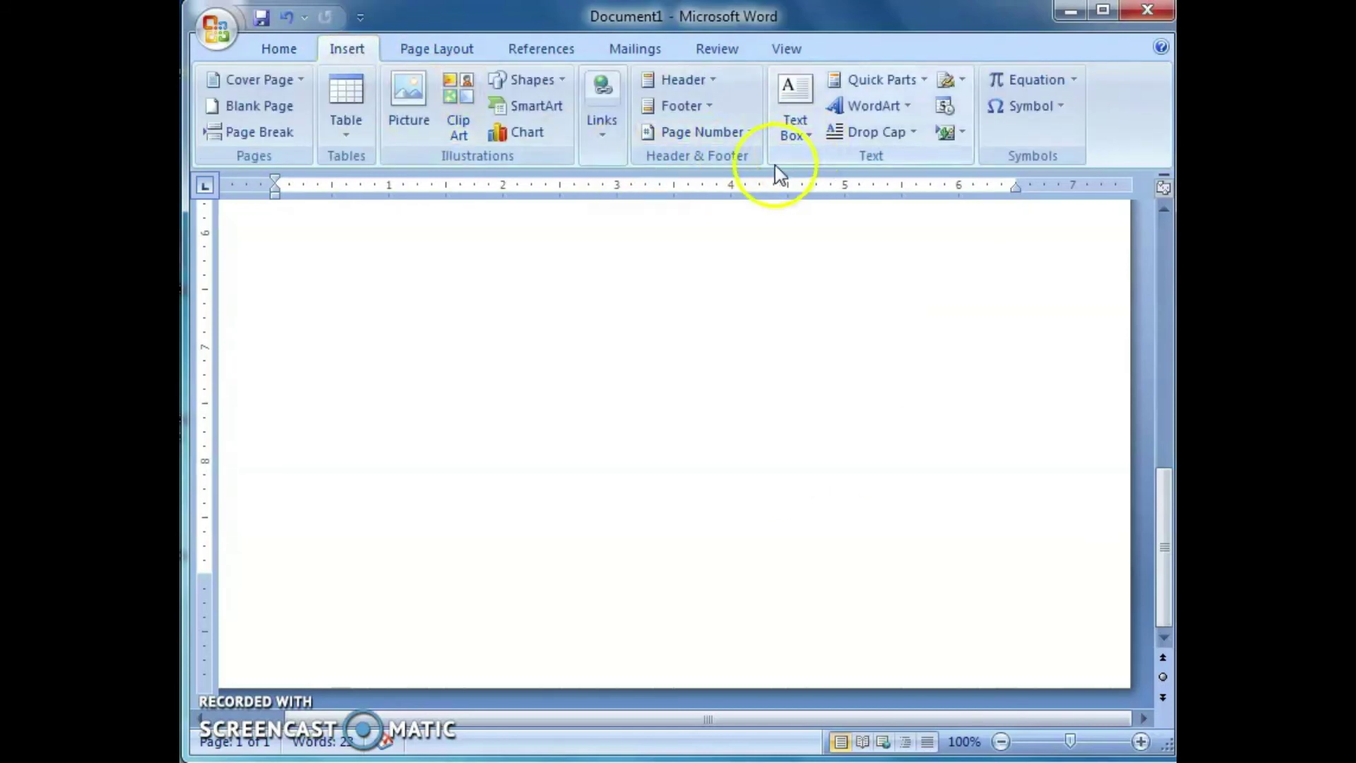
click(705, 109)
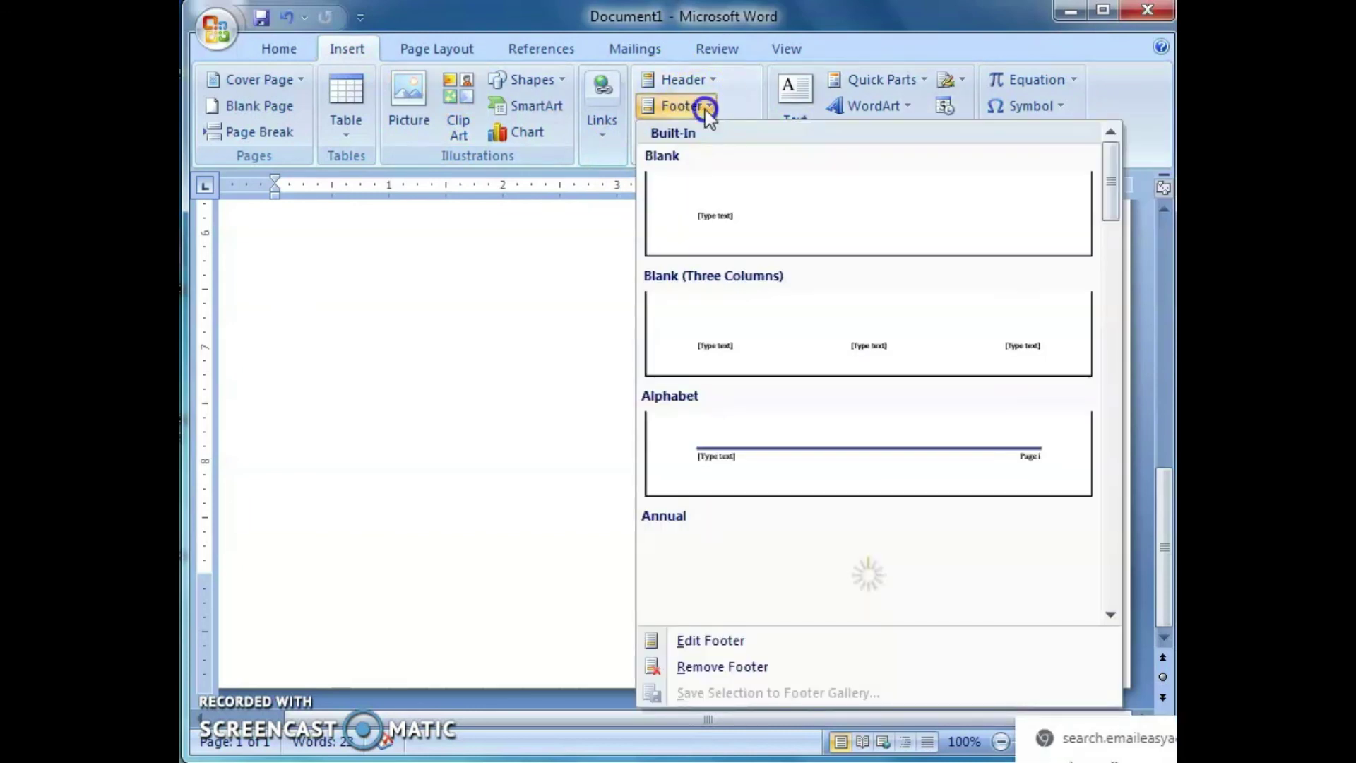
click(727, 219)
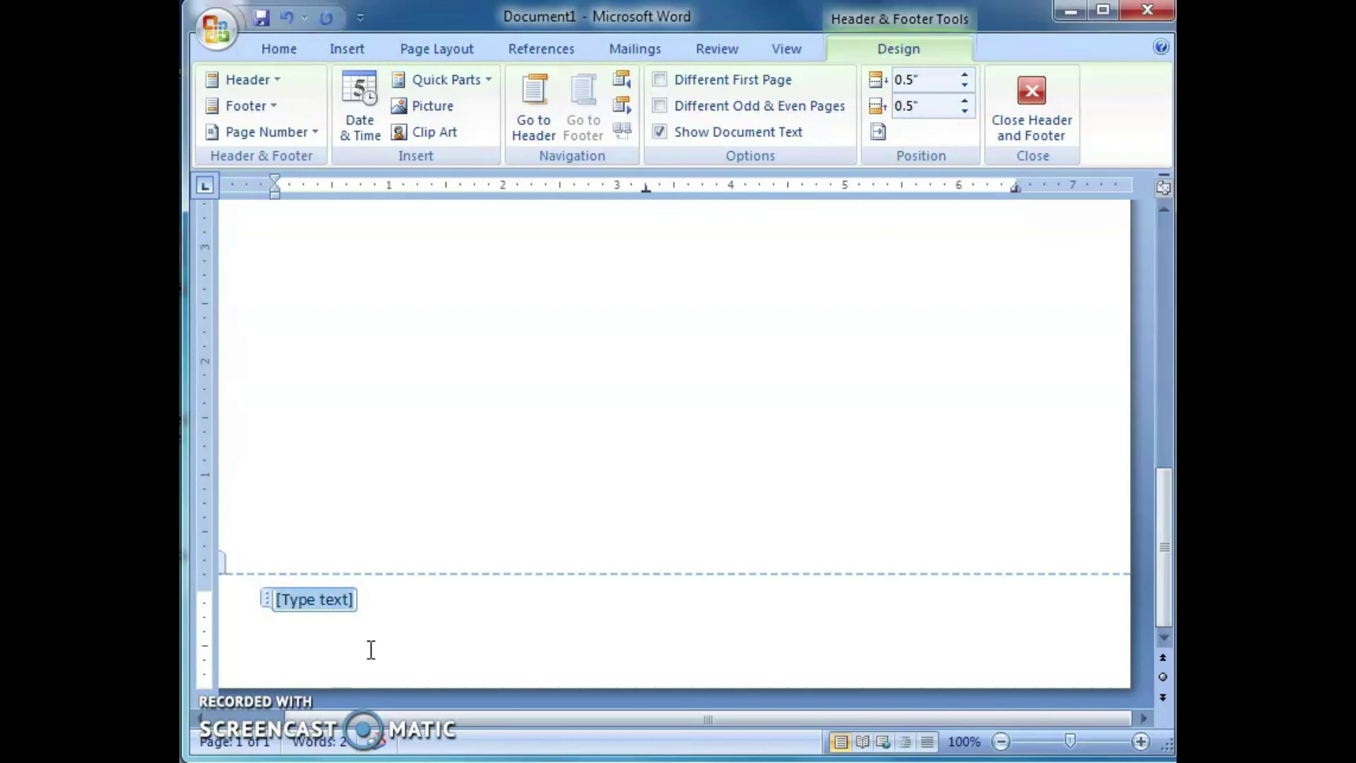
click(1036, 100)
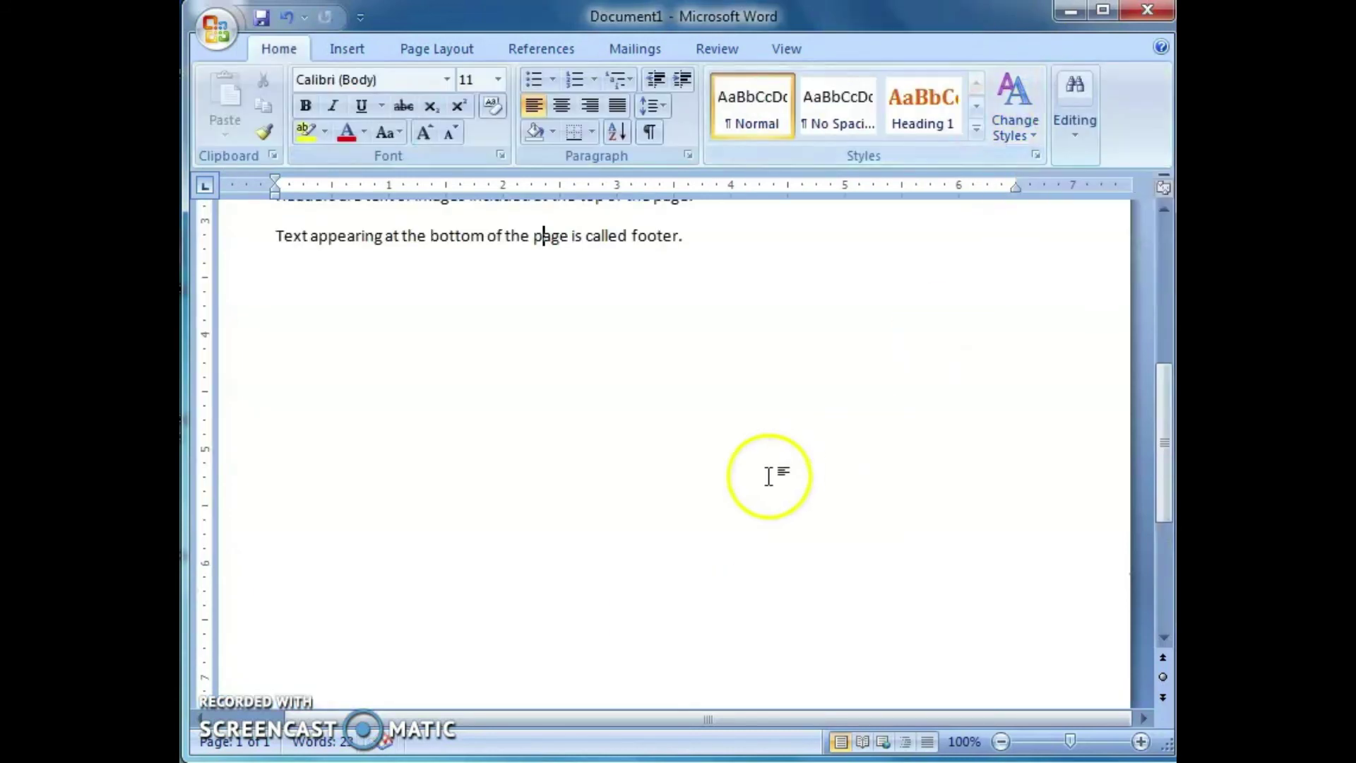
scroll(772, 476, up, 5)
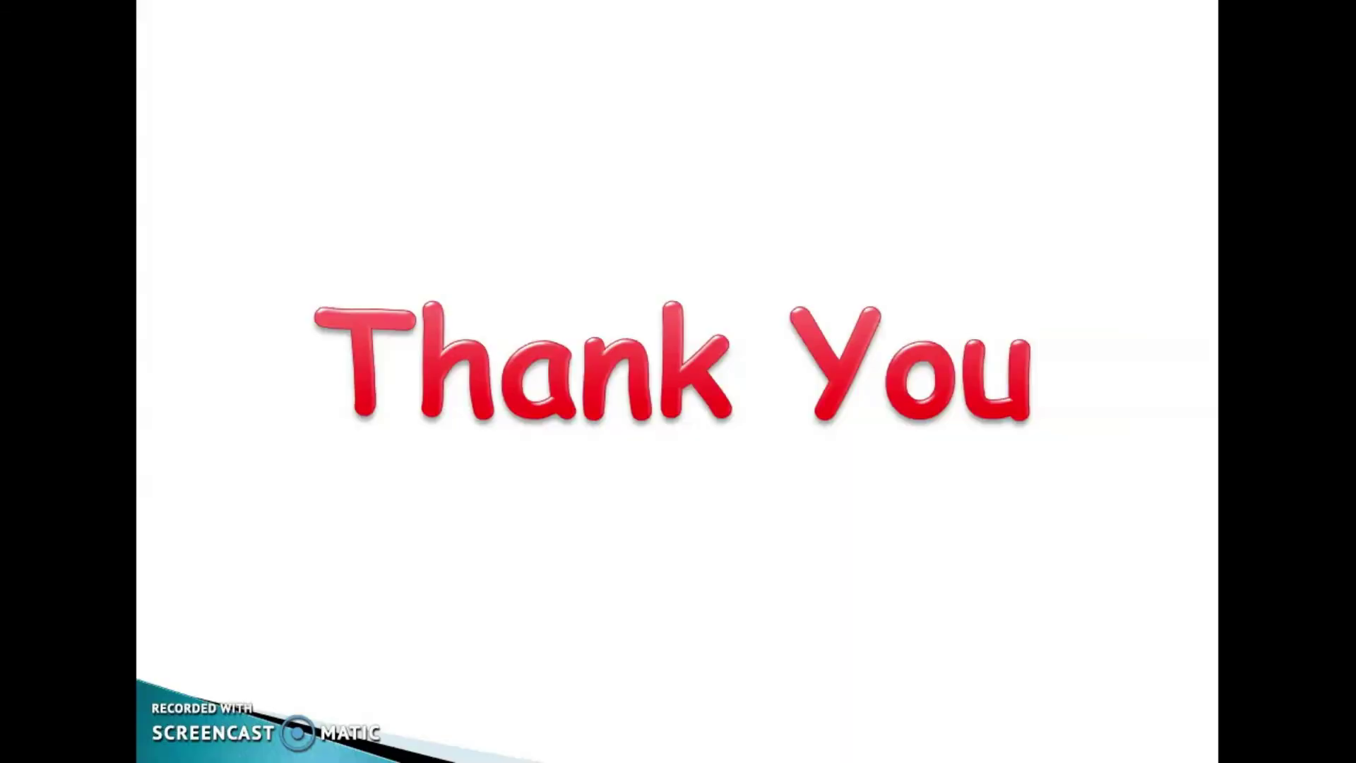